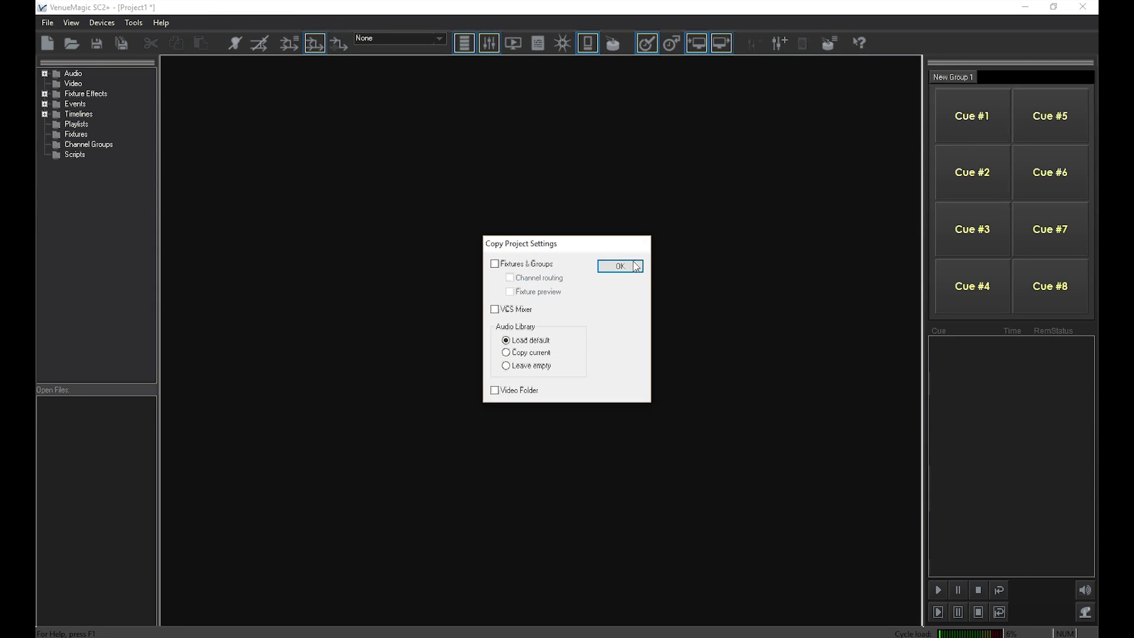
Step: Accept the default project settings and patch one Generic 04-Channel lamp to DMX channels 1–4
{"action": "left_click", "coordinate": [630, 267]}
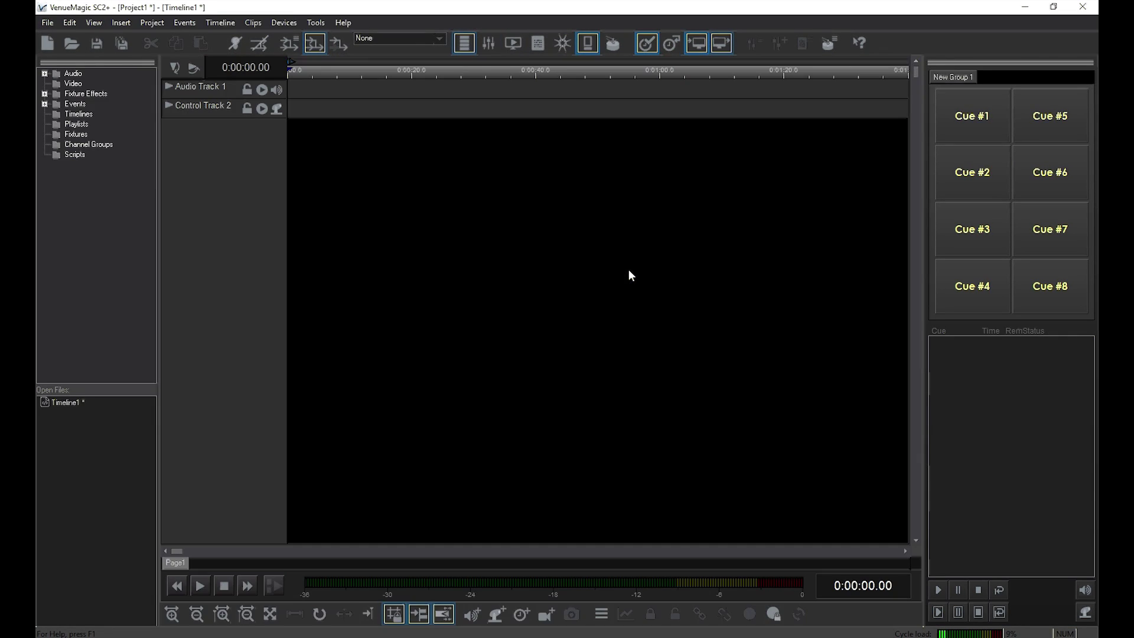
{"action": "left_click", "coordinate": [285, 22]}
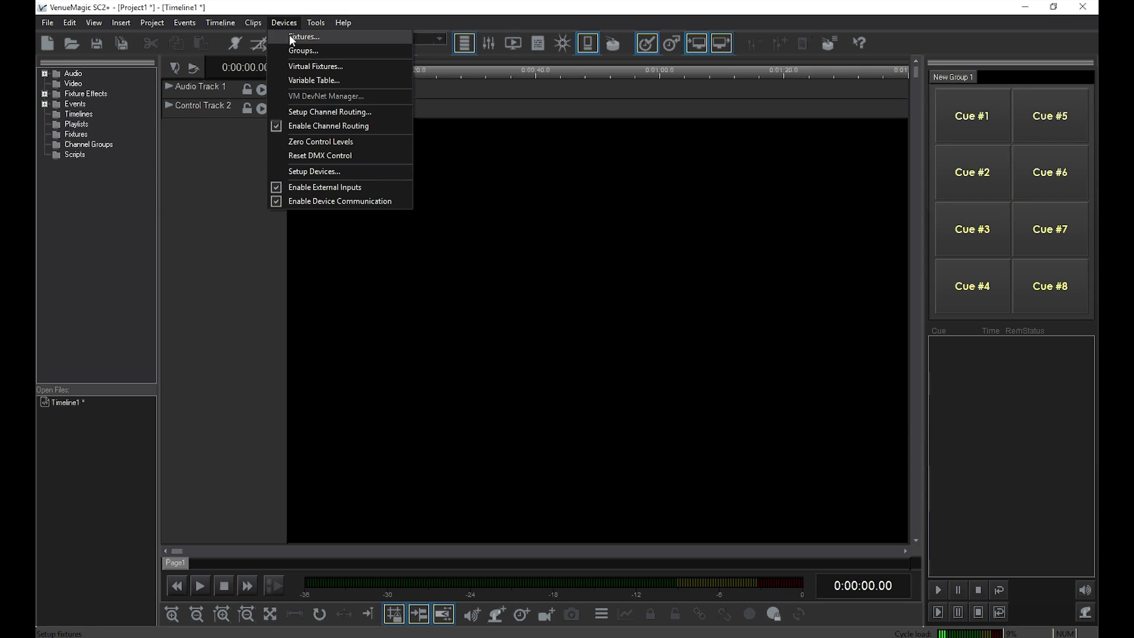
{"action": "left_click", "coordinate": [291, 37]}
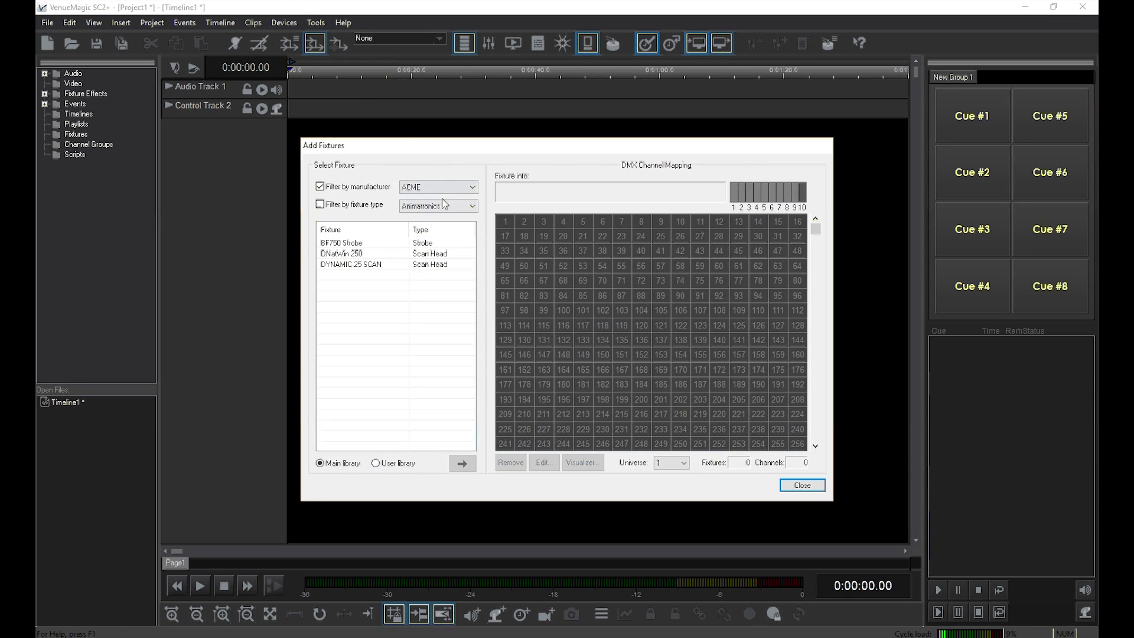
{"action": "left_click", "coordinate": [450, 188]}
{"action": "scroll", "coordinate": [415, 351], "scroll_direction": "down", "scroll_amount": 5}
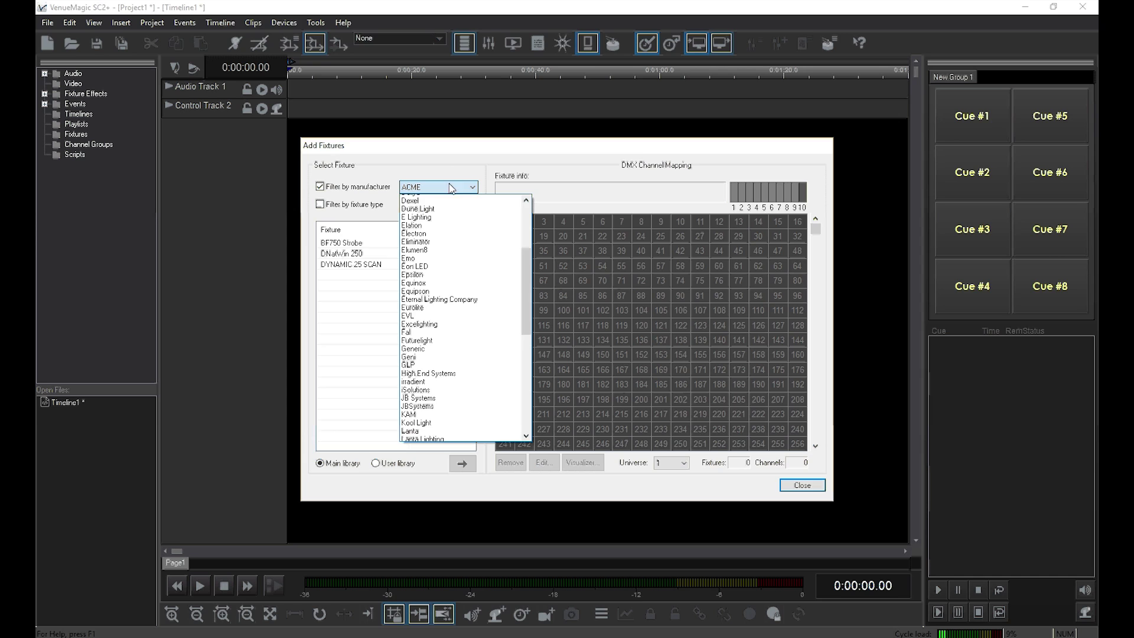
{"action": "left_click", "coordinate": [415, 350]}
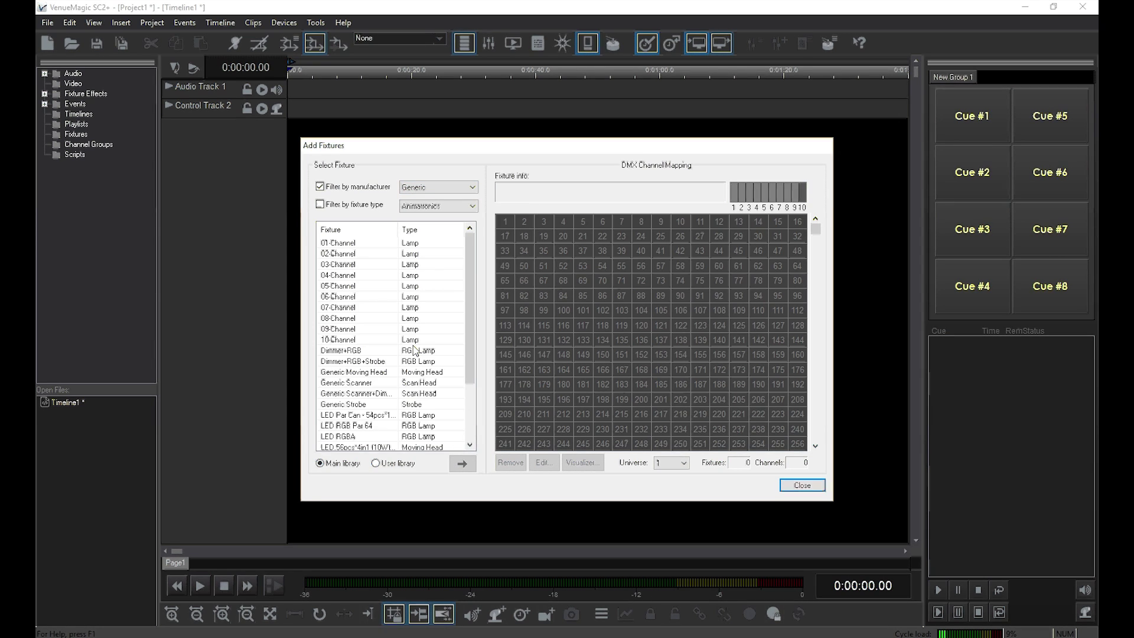
{"action": "double_click", "coordinate": [407, 277]}
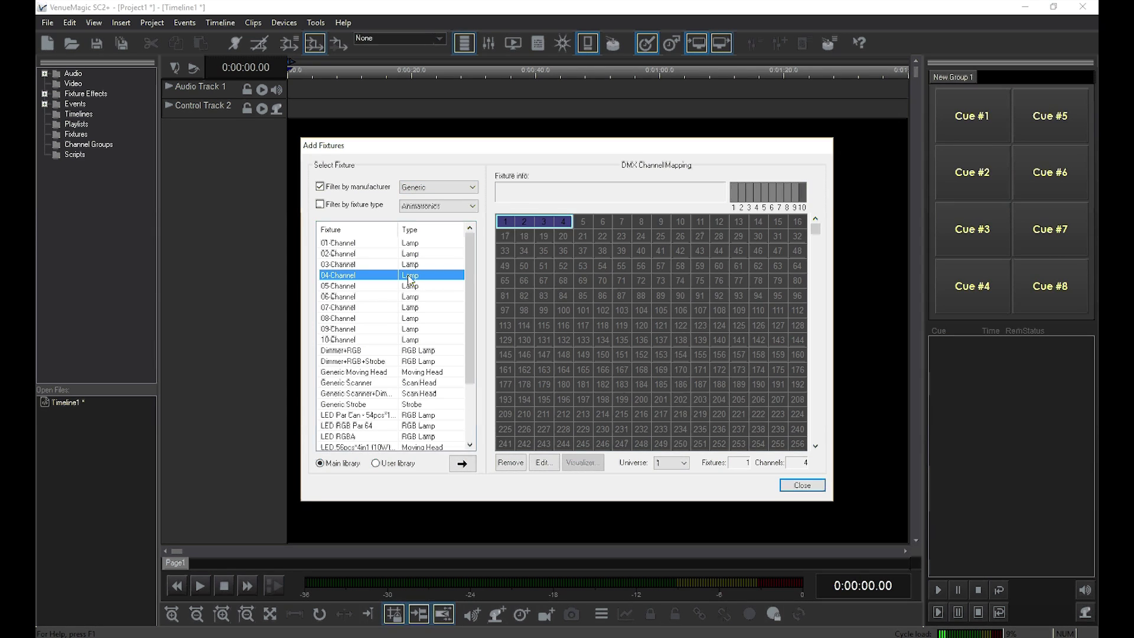
Step: Finish patching, show a narrowed live lamp preview, select Control Track 2 and expand Fixture Effects
{"action": "left_click", "coordinate": [801, 486]}
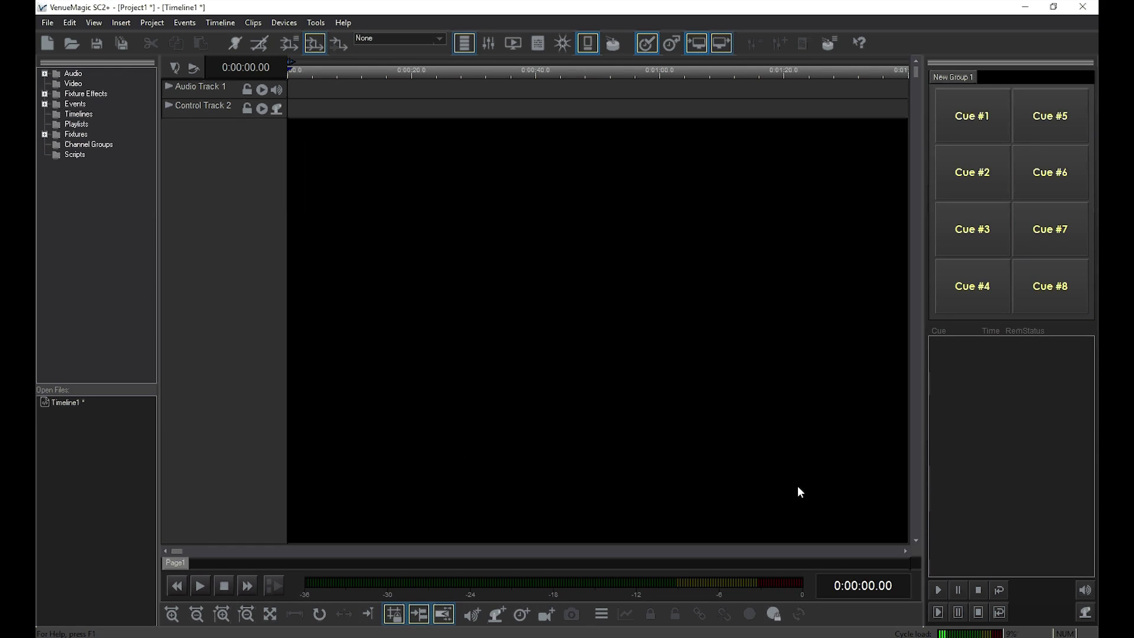
{"action": "left_click", "coordinate": [561, 42]}
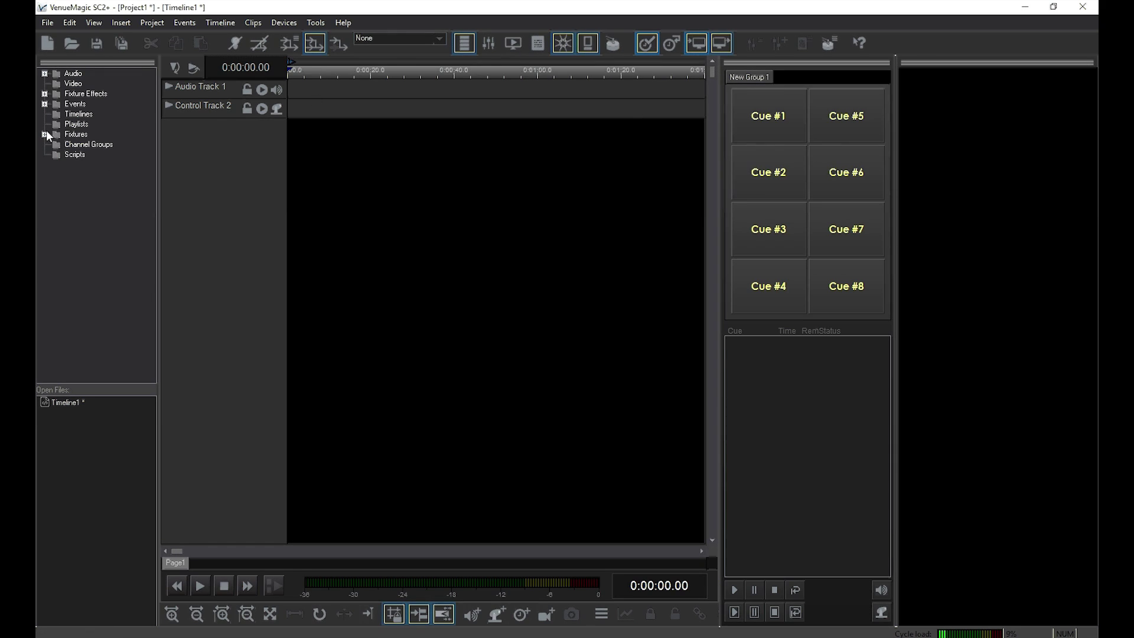
{"action": "left_click_drag", "start_coordinate": [894, 236], "coordinate": [1005, 230]}
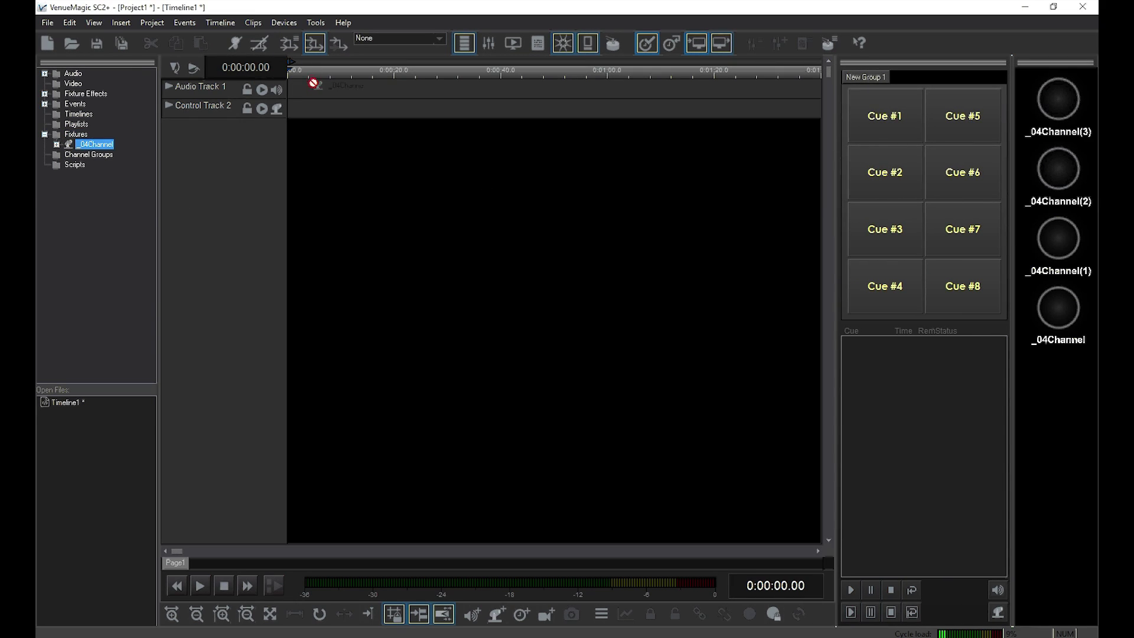
{"action": "left_click", "coordinate": [275, 109]}
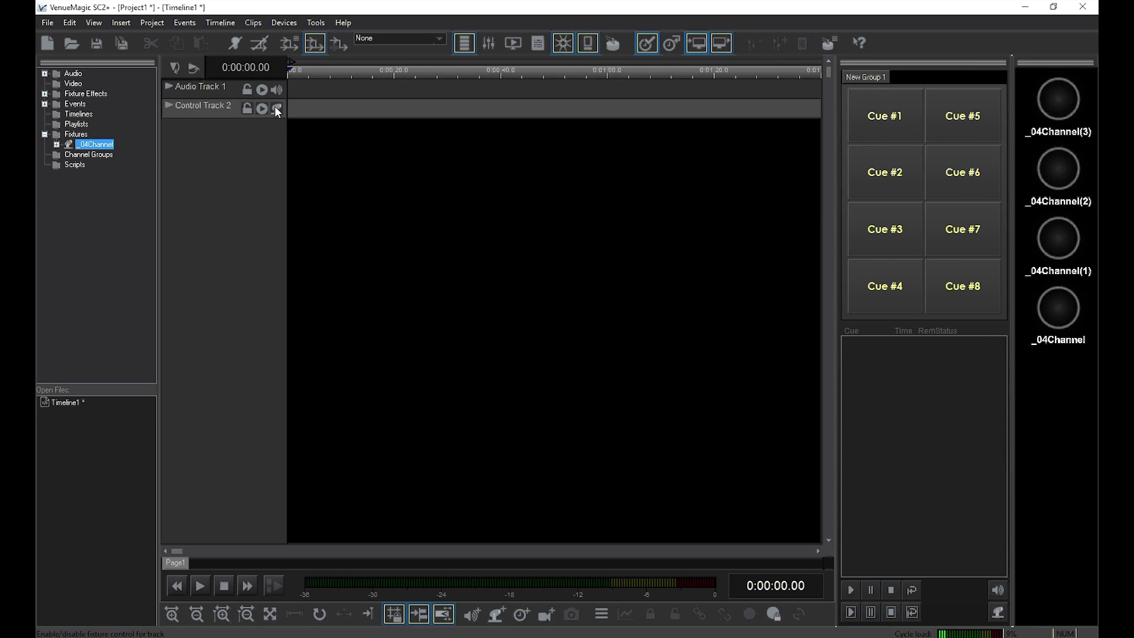
{"action": "left_click", "coordinate": [44, 93]}
Step: Place a Lamp Chaser clip on Control Track 2 and set its pattern to Chaser4_11
{"action": "left_click_drag", "start_coordinate": [80, 186], "coordinate": [292, 101]}
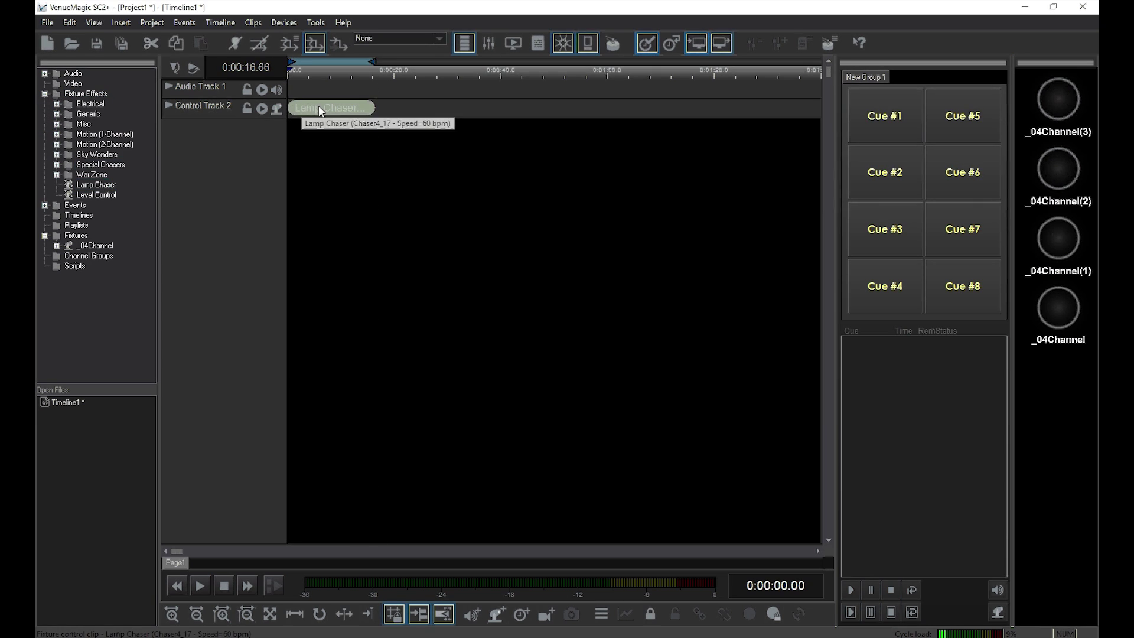
{"action": "double_click", "coordinate": [321, 105]}
{"action": "left_click", "coordinate": [476, 222]}
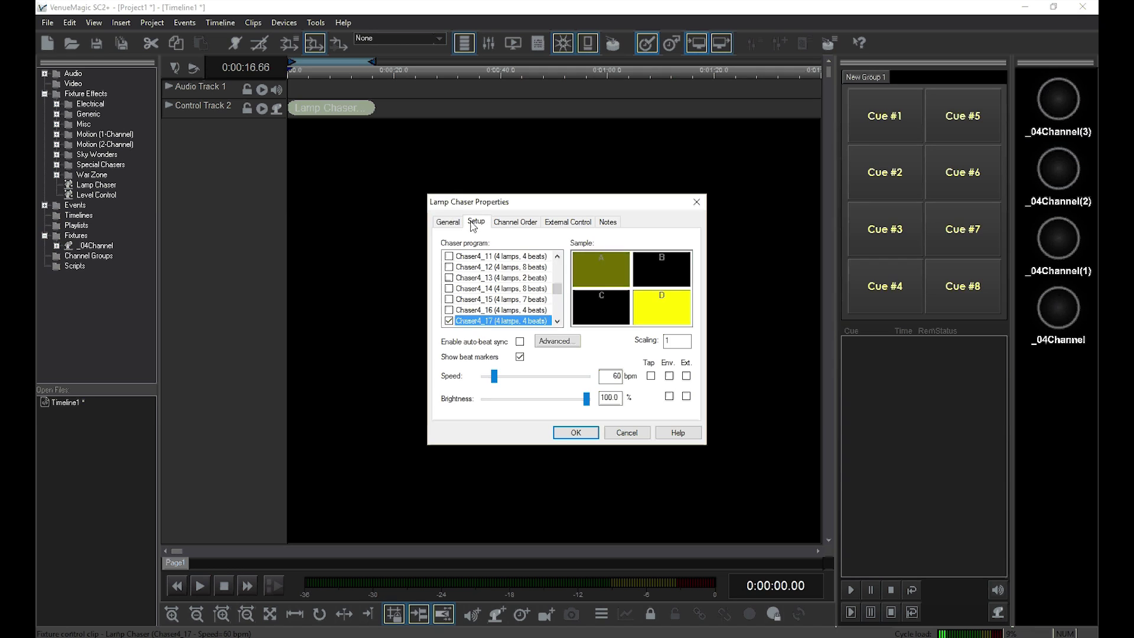
{"action": "left_click", "coordinate": [547, 257]}
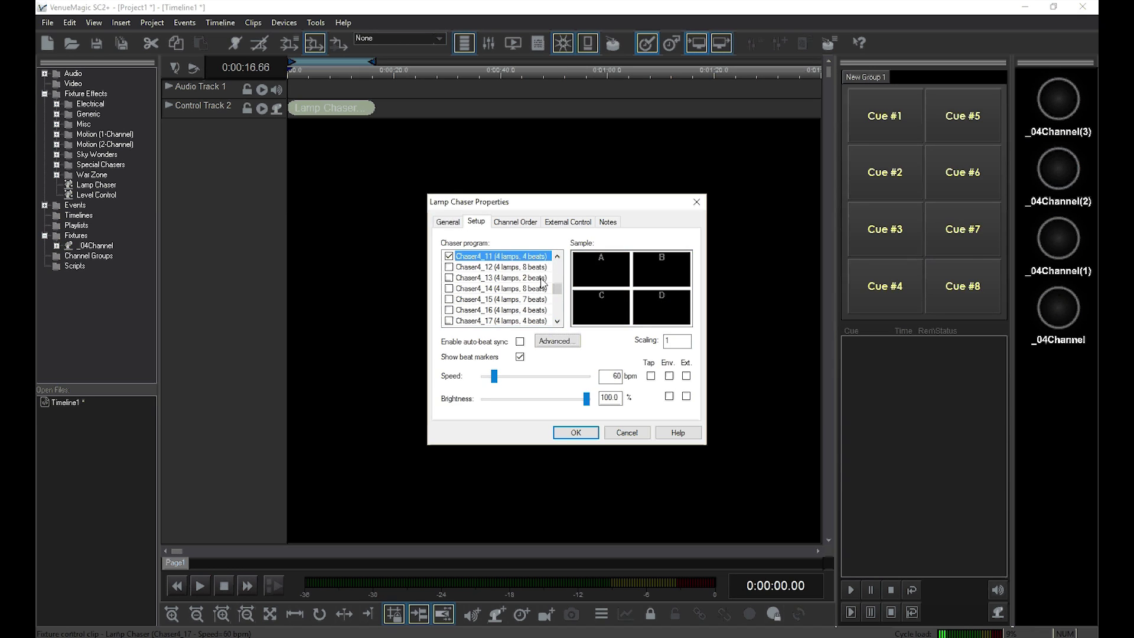
{"action": "left_click", "coordinate": [587, 433]}
Step: Test-play the timeline through the chaser, then turn off all dimmers
{"action": "key", "text": "space"}
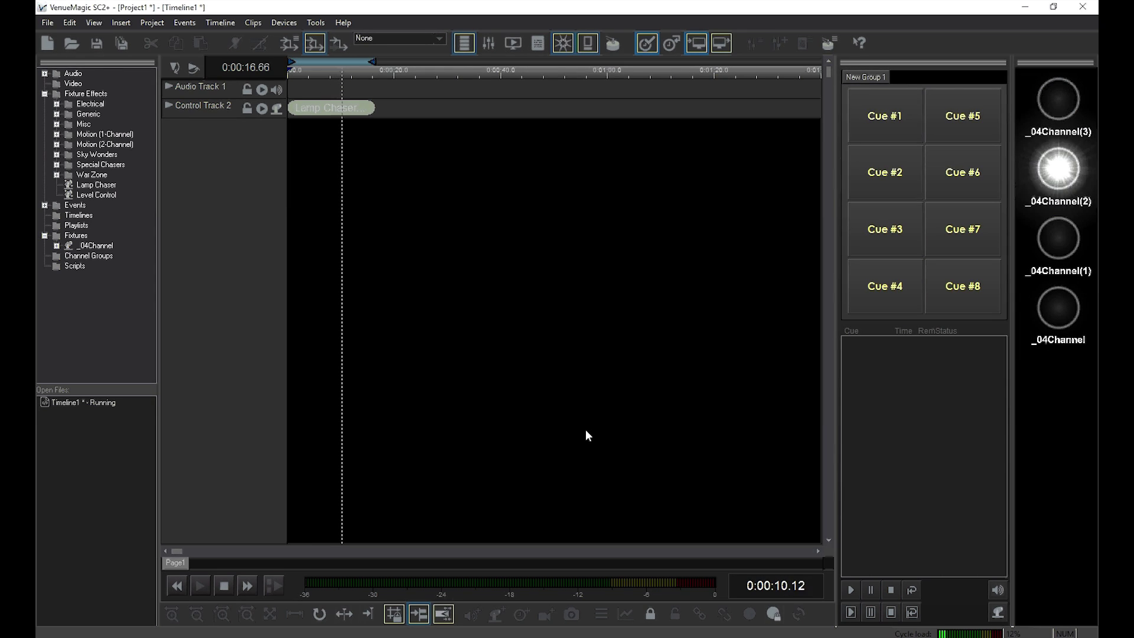
{"action": "key", "text": "space"}
{"action": "key", "text": "space"}
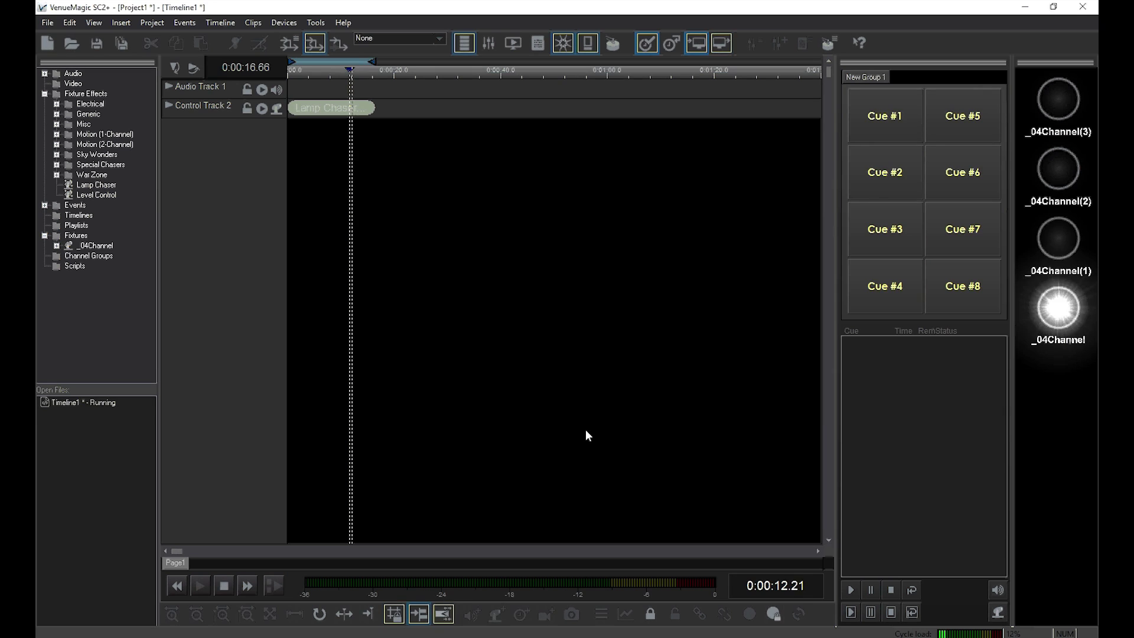
{"action": "key", "text": "space"}
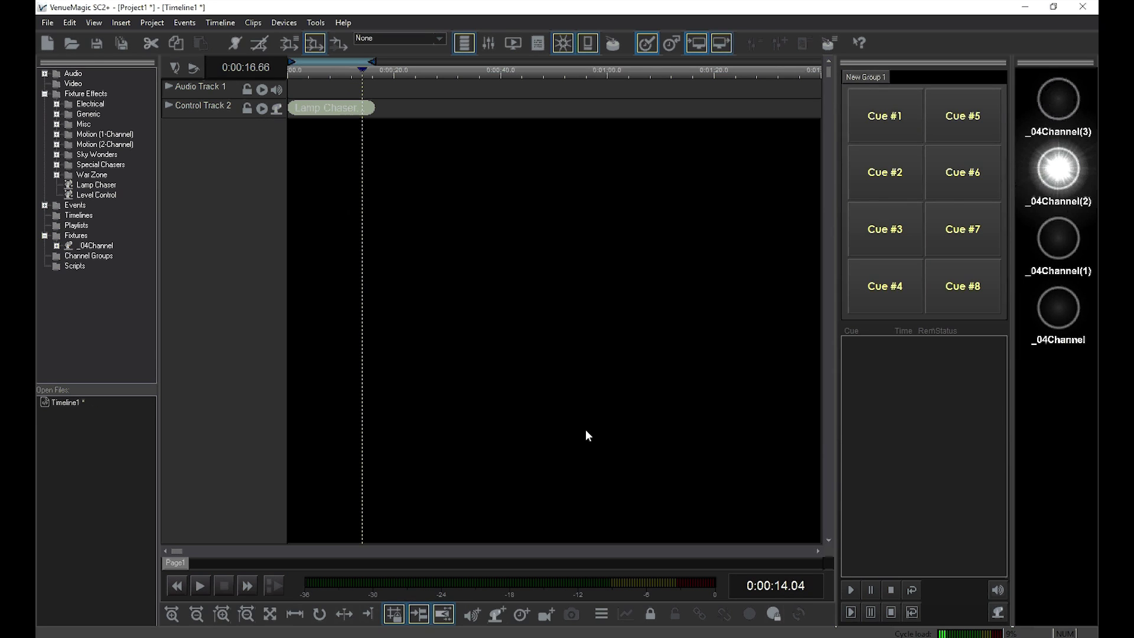
{"action": "left_click", "coordinate": [235, 44]}
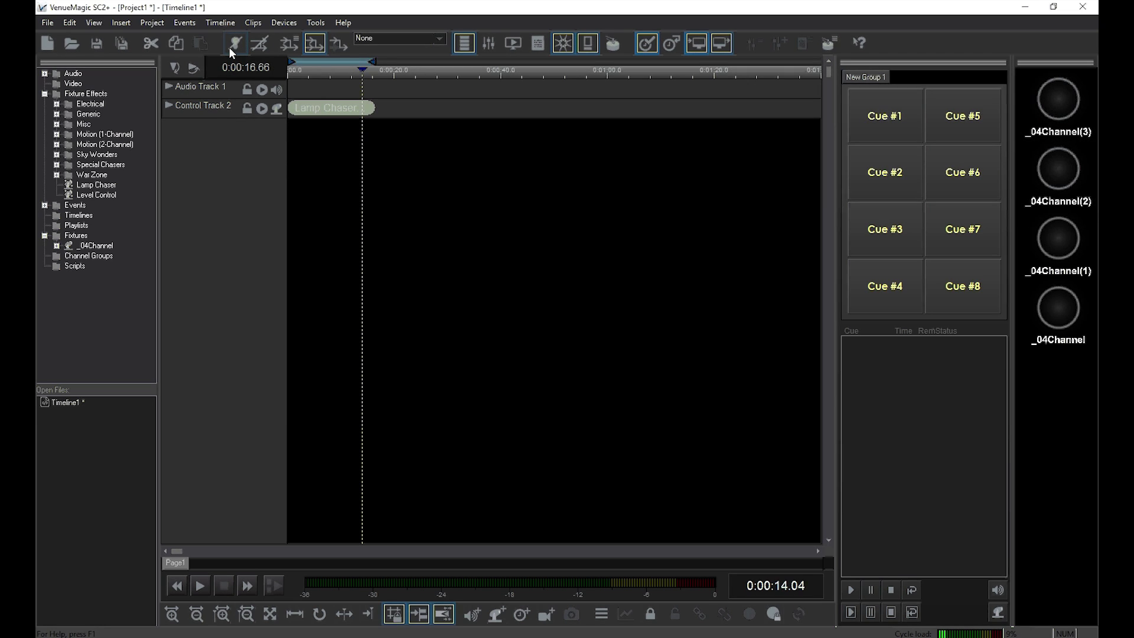
Step: Show the virtual control surface and add new sliders up to Channel3
{"action": "left_click", "coordinate": [485, 41]}
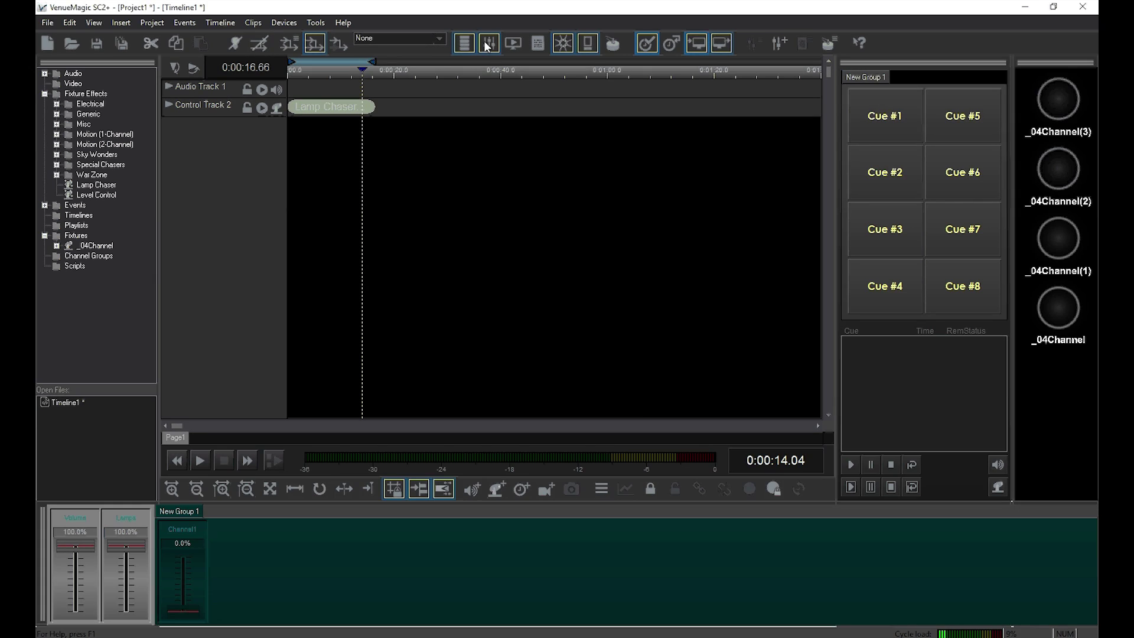
{"action": "right_click", "coordinate": [230, 566]}
{"action": "left_click", "coordinate": [267, 524]}
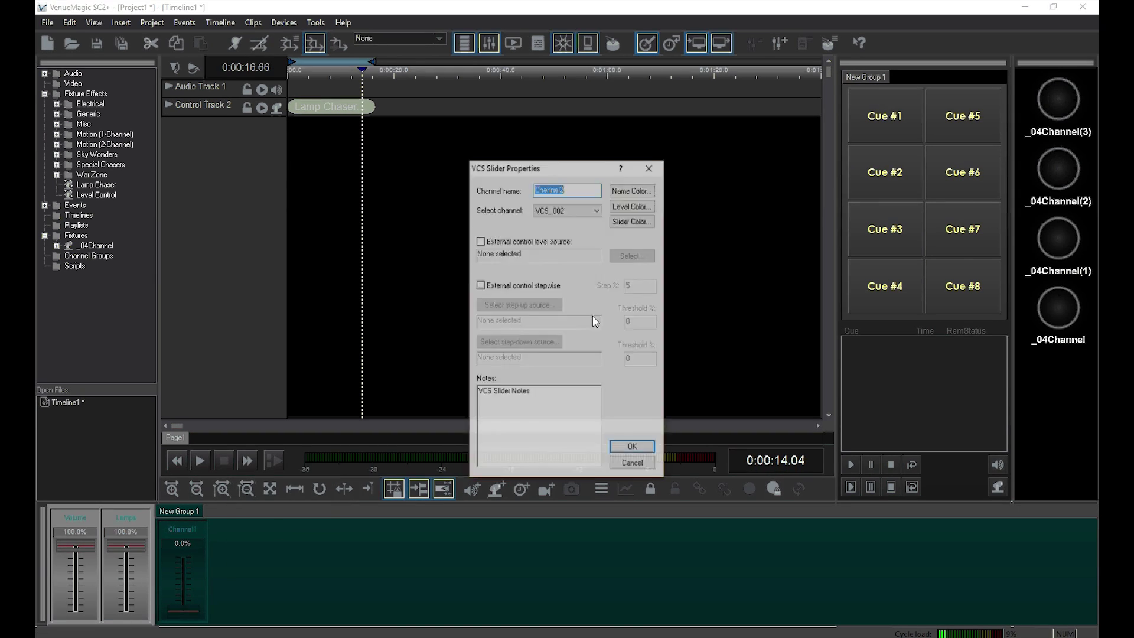
{"action": "key", "text": "Return"}
{"action": "right_click", "coordinate": [363, 549]}
{"action": "left_click", "coordinate": [427, 514]}
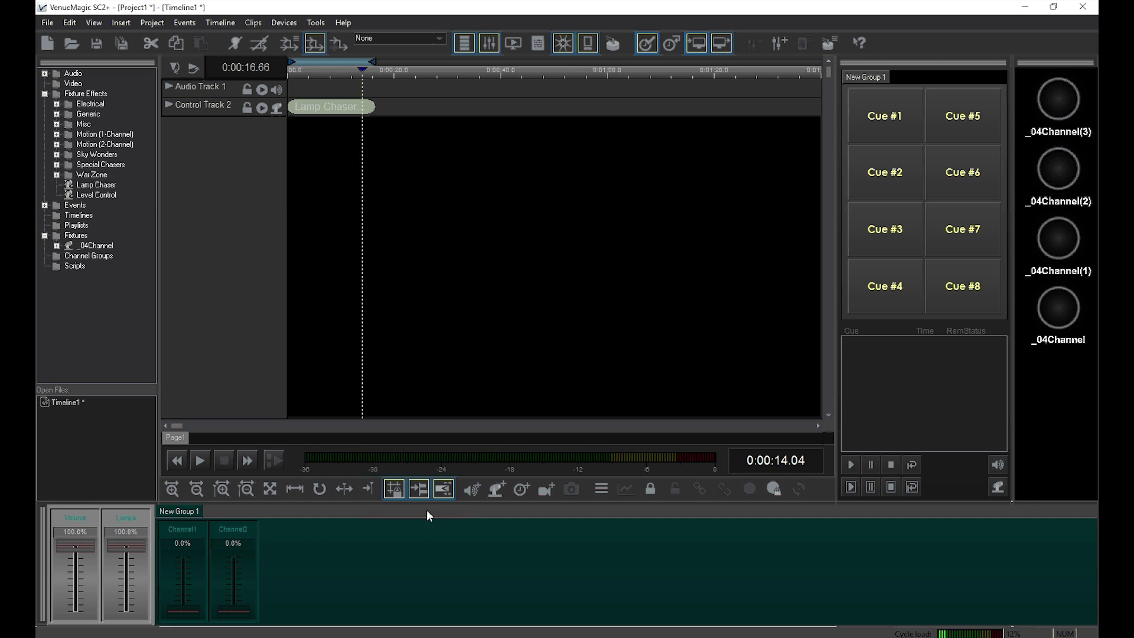
{"action": "left_click", "coordinate": [631, 444]}
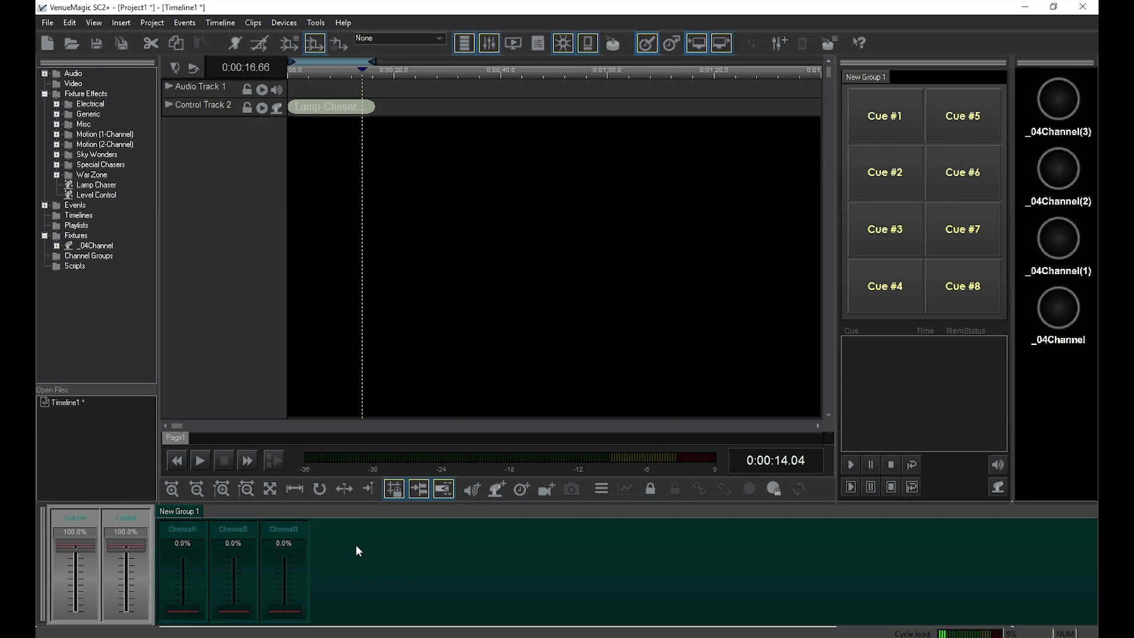
Step: Add two more sliders, Channel4 and Channel5, to the console
{"action": "right_click", "coordinate": [355, 545]}
{"action": "left_click", "coordinate": [425, 511]}
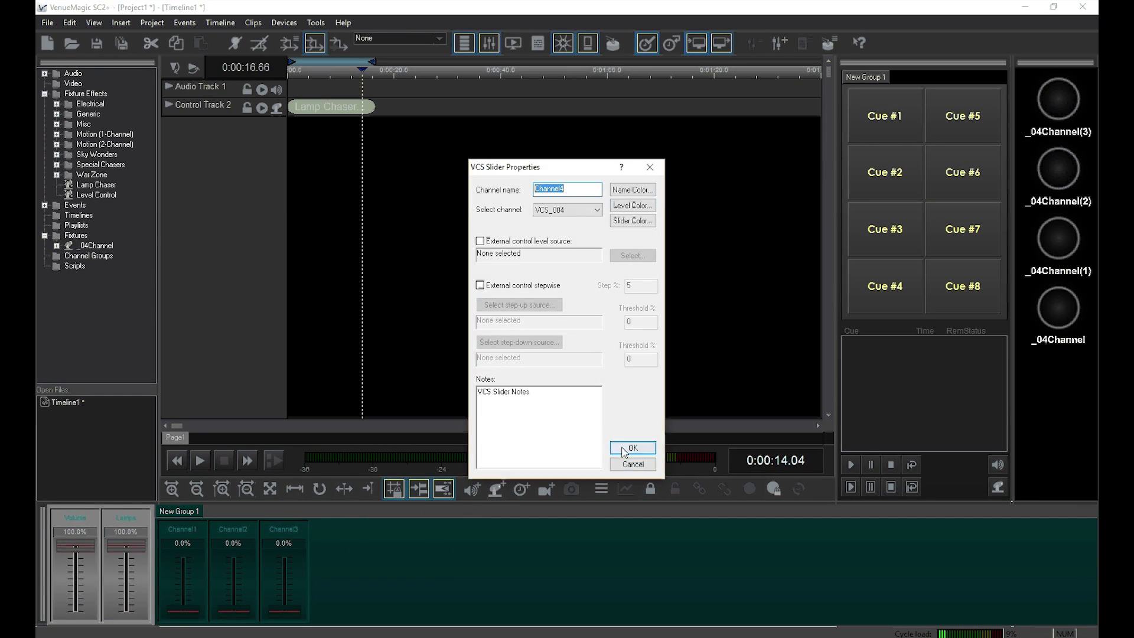
{"action": "left_click", "coordinate": [625, 452]}
{"action": "right_click", "coordinate": [423, 570]}
{"action": "left_click", "coordinate": [490, 532]}
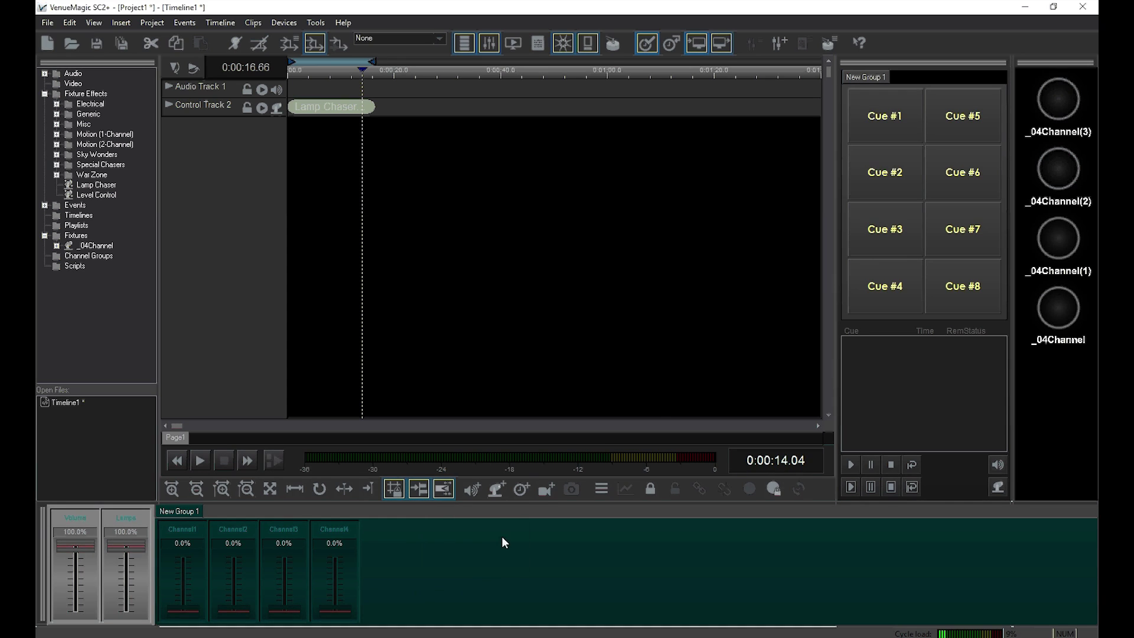
{"action": "left_click", "coordinate": [628, 448]}
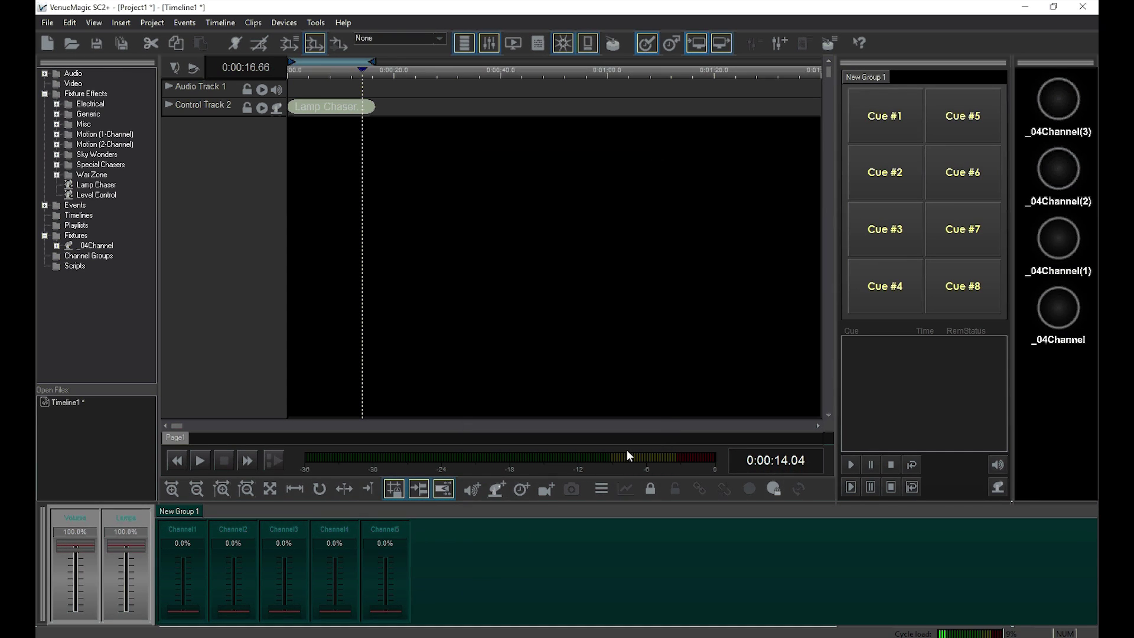
Step: In Channel Routing setup, start a new route and bring up its input-channel picker
{"action": "left_click", "coordinate": [292, 22]}
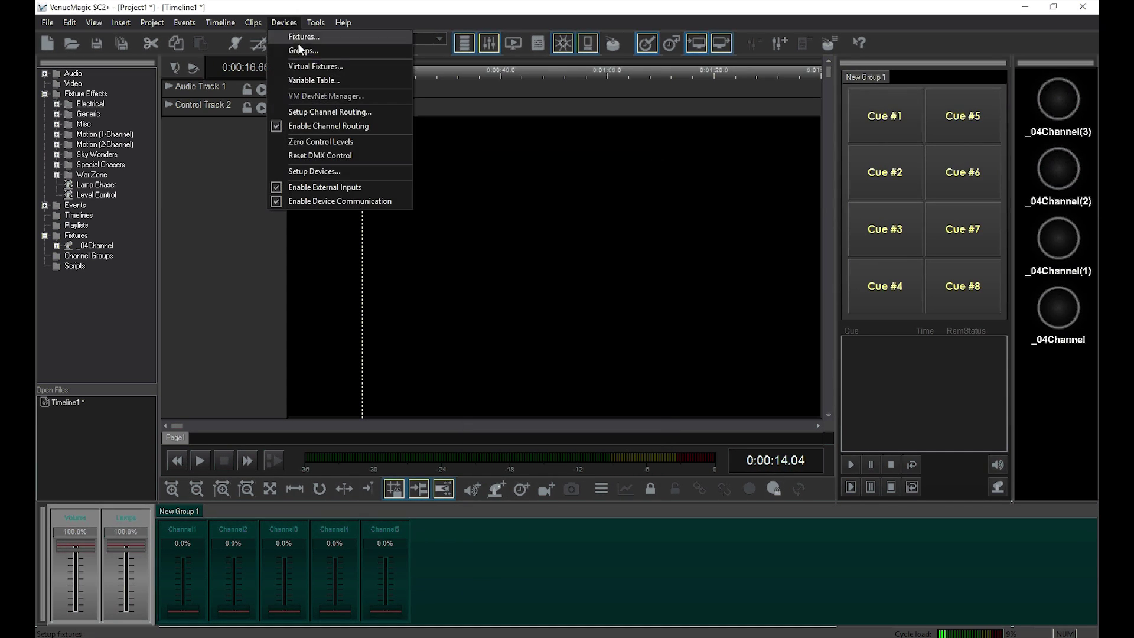
{"action": "left_click", "coordinate": [306, 111]}
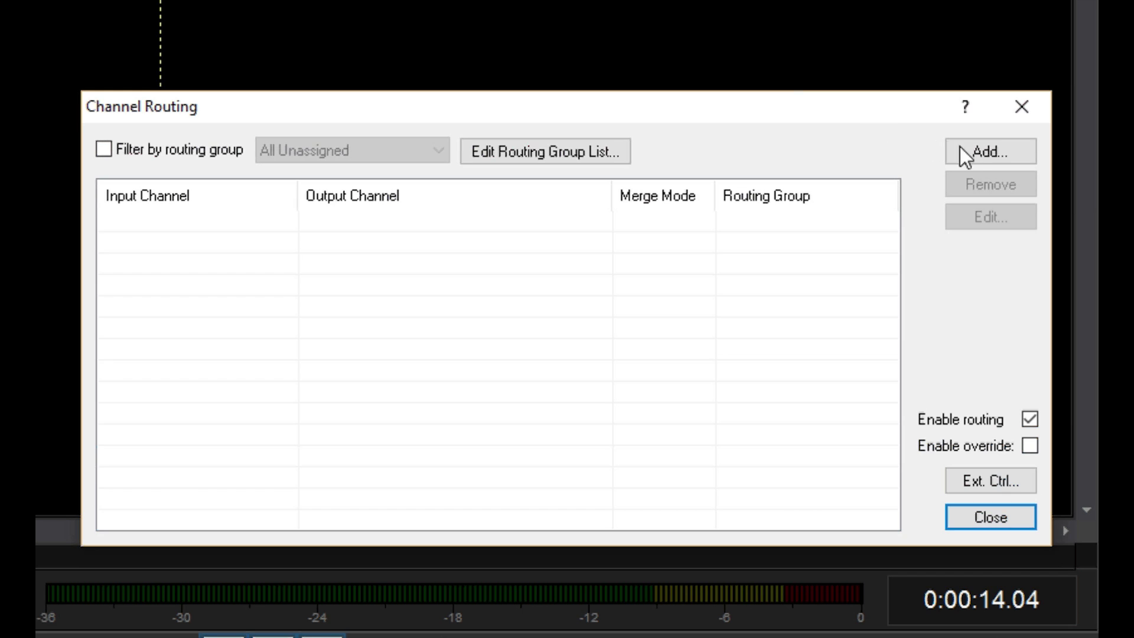
{"action": "left_click", "coordinate": [975, 154]}
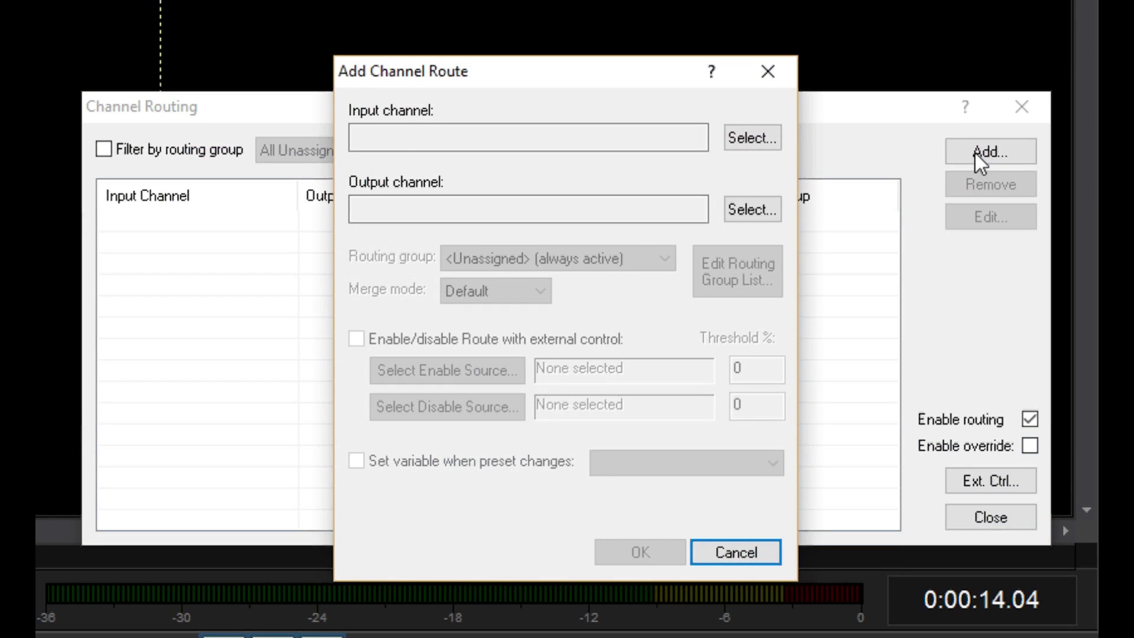
{"action": "left_click", "coordinate": [759, 142]}
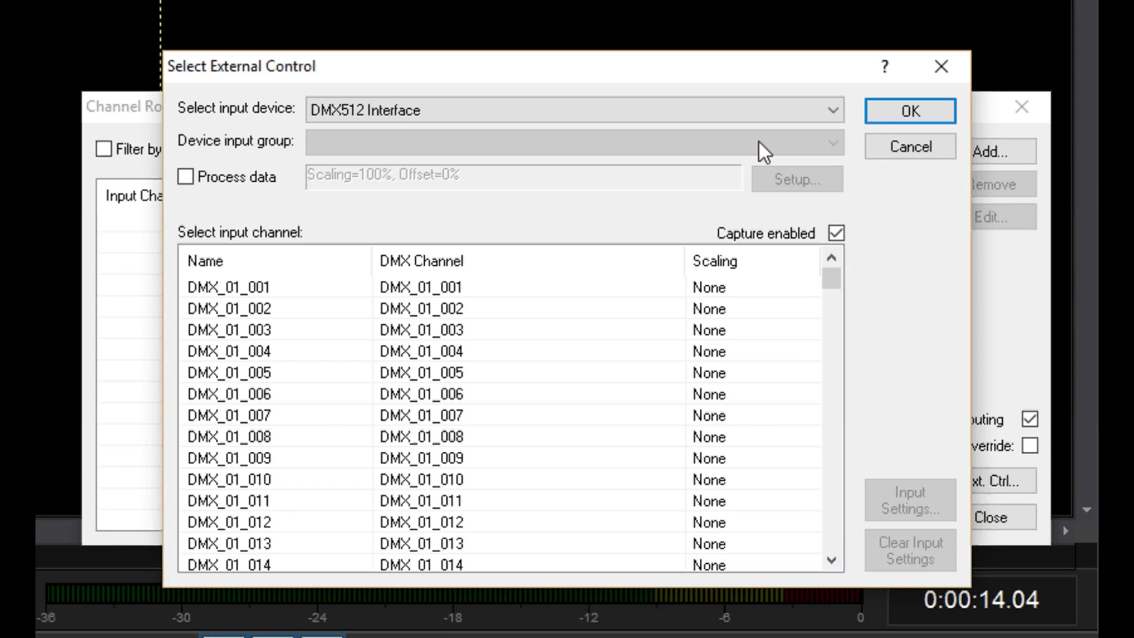
Step: Switch the input device from MIDI Interface to Virtual Control Surface
{"action": "left_click", "coordinate": [780, 113]}
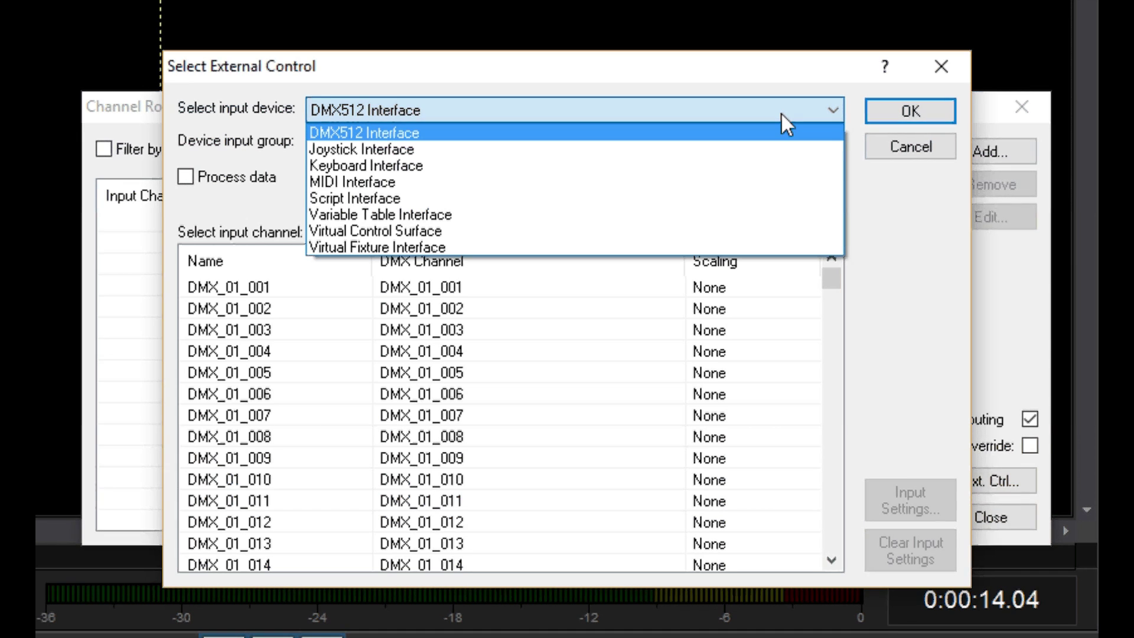
{"action": "left_click", "coordinate": [754, 188]}
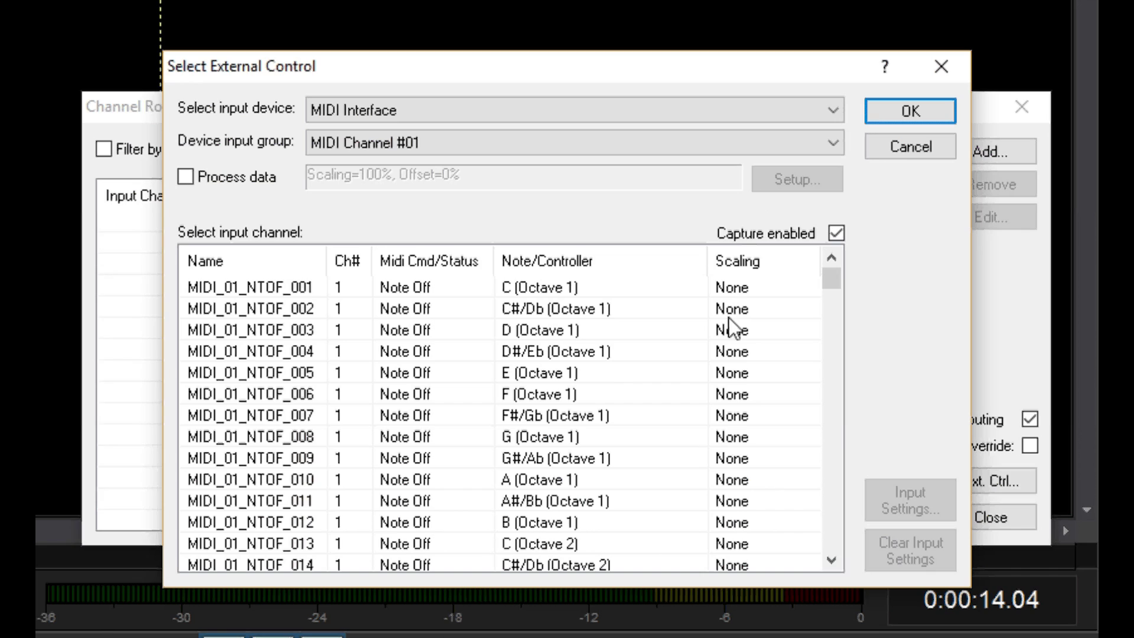
{"action": "scroll", "coordinate": [724, 331], "scroll_direction": "down", "scroll_amount": 2}
{"action": "scroll", "coordinate": [722, 340], "scroll_direction": "down", "scroll_amount": 10}
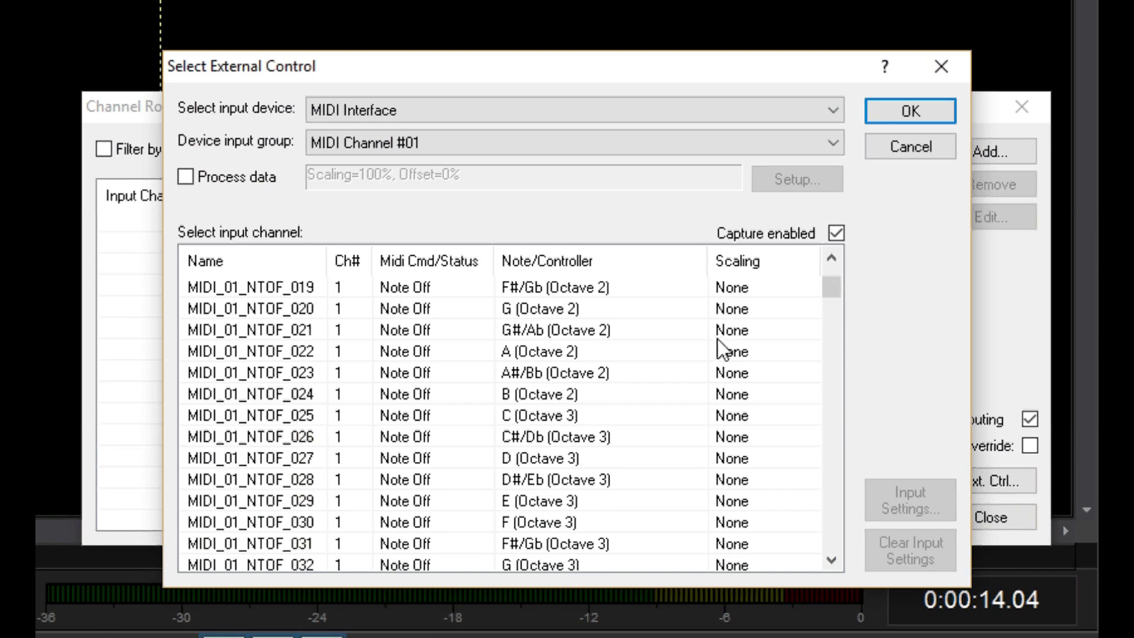
{"action": "scroll", "coordinate": [715, 350], "scroll_direction": "down", "scroll_amount": 12}
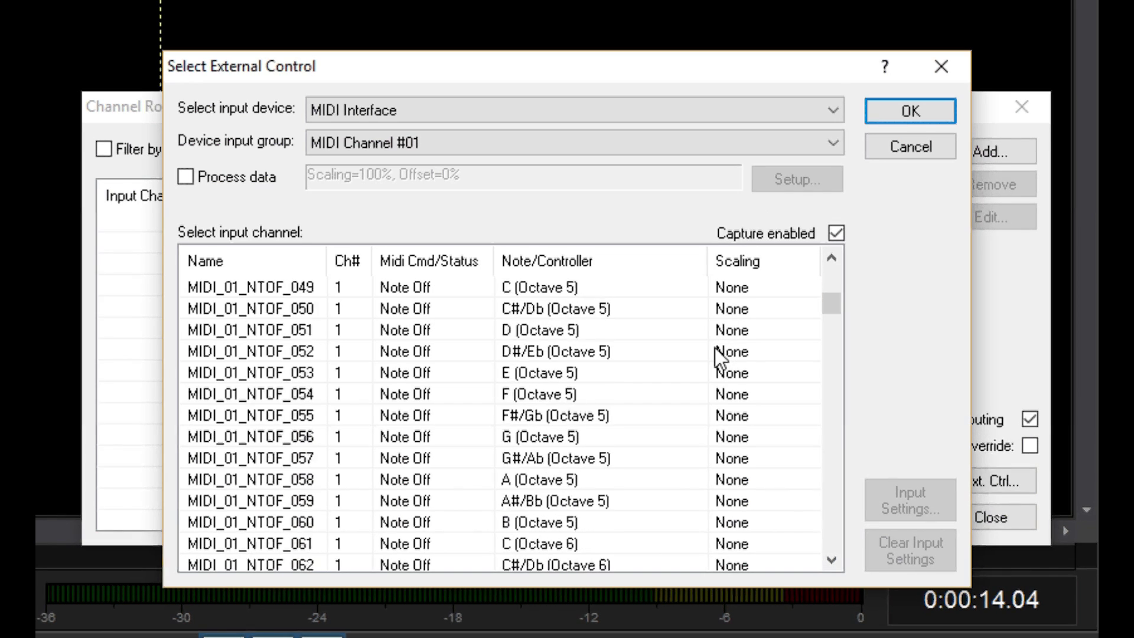
{"action": "scroll", "coordinate": [714, 350], "scroll_direction": "down", "scroll_amount": 6}
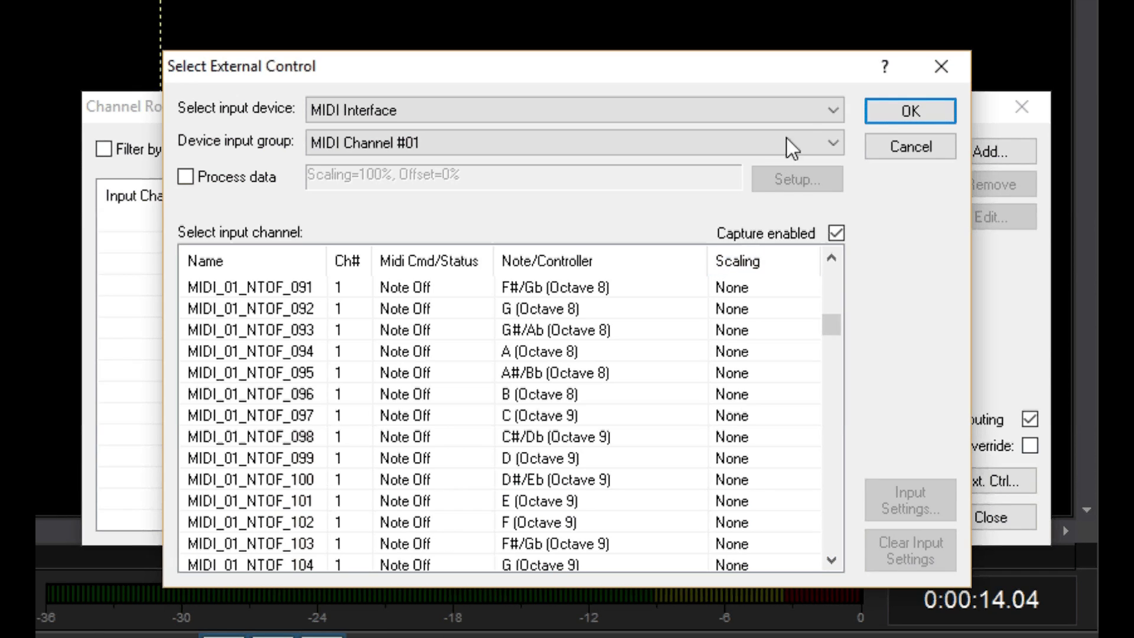
{"action": "left_click", "coordinate": [807, 112]}
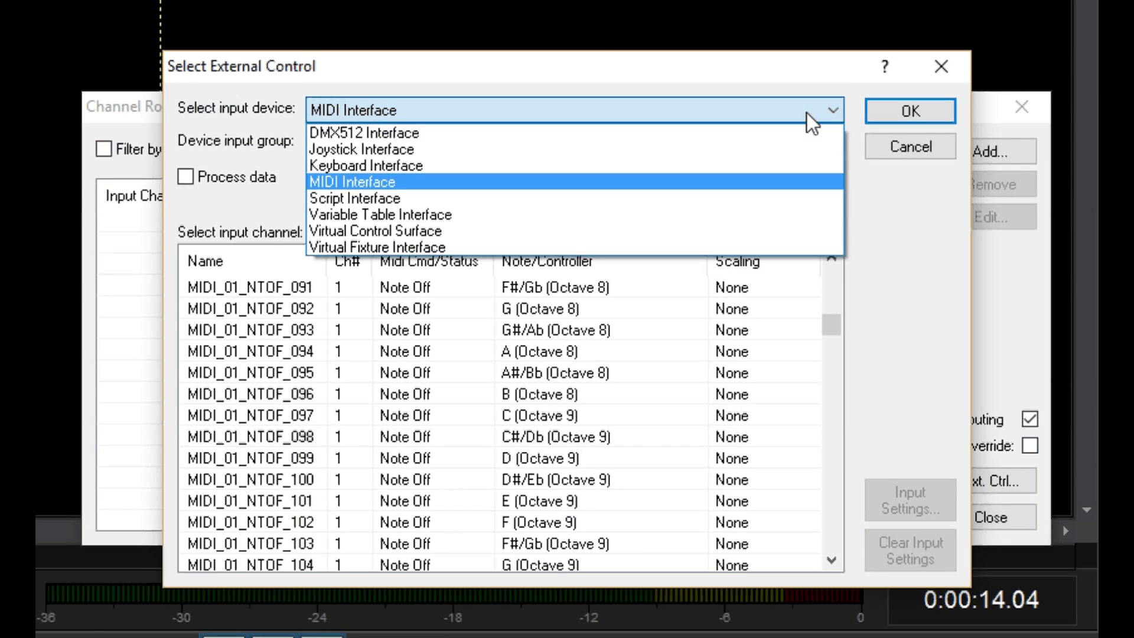
{"action": "left_click", "coordinate": [778, 236]}
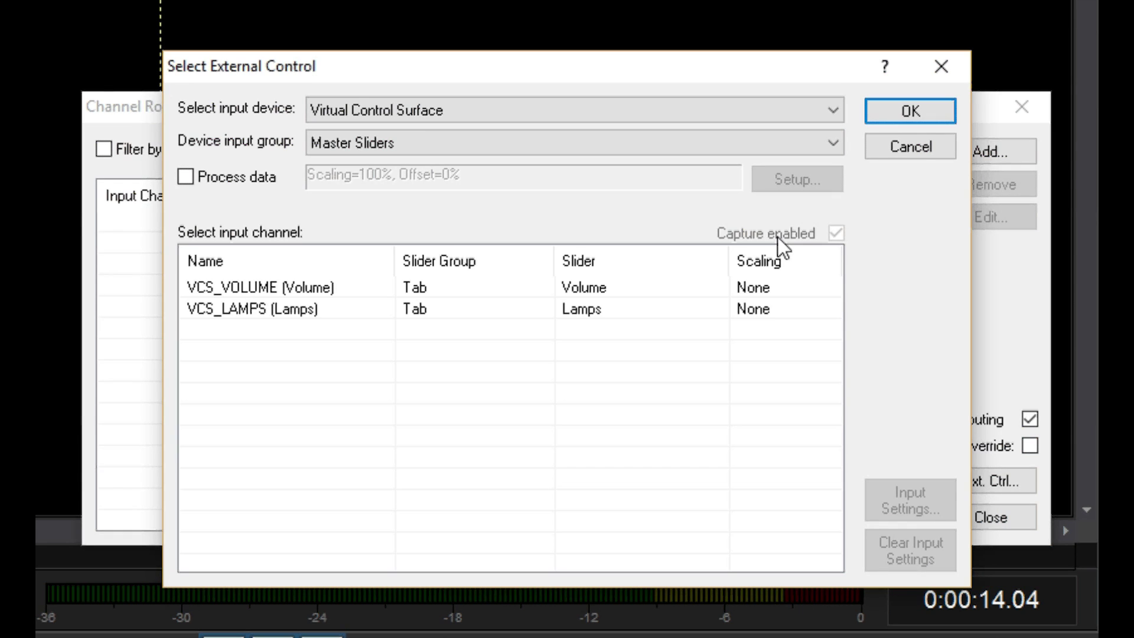
Step: Choose group New Group 1 and set slider VCS-001 (Channel1) as the route's input
{"action": "left_click", "coordinate": [723, 142]}
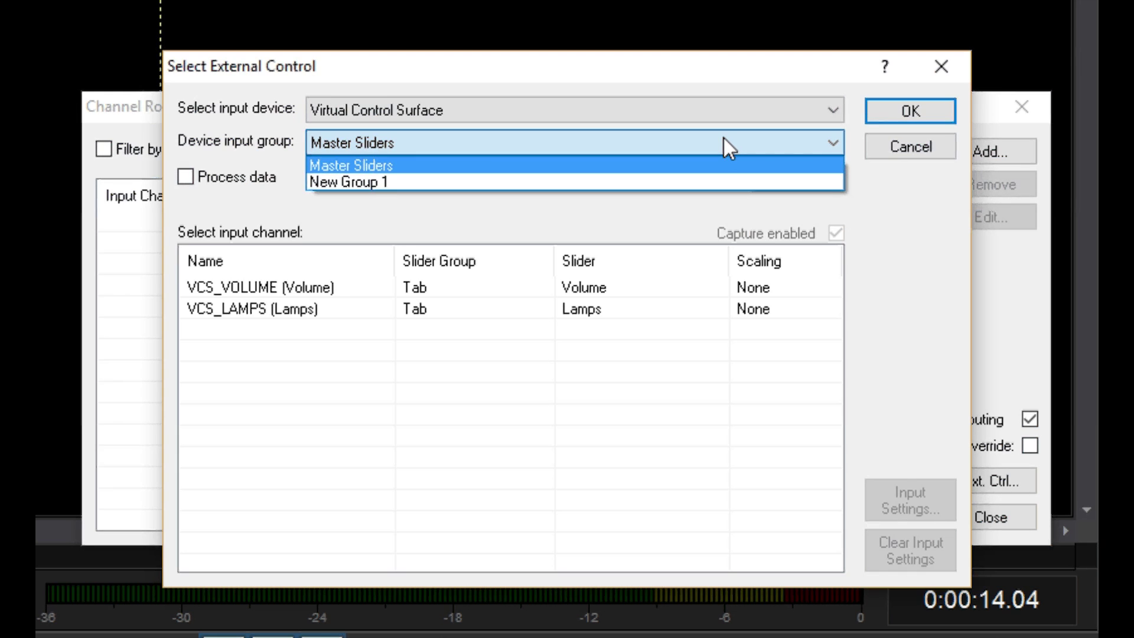
{"action": "left_click", "coordinate": [707, 182]}
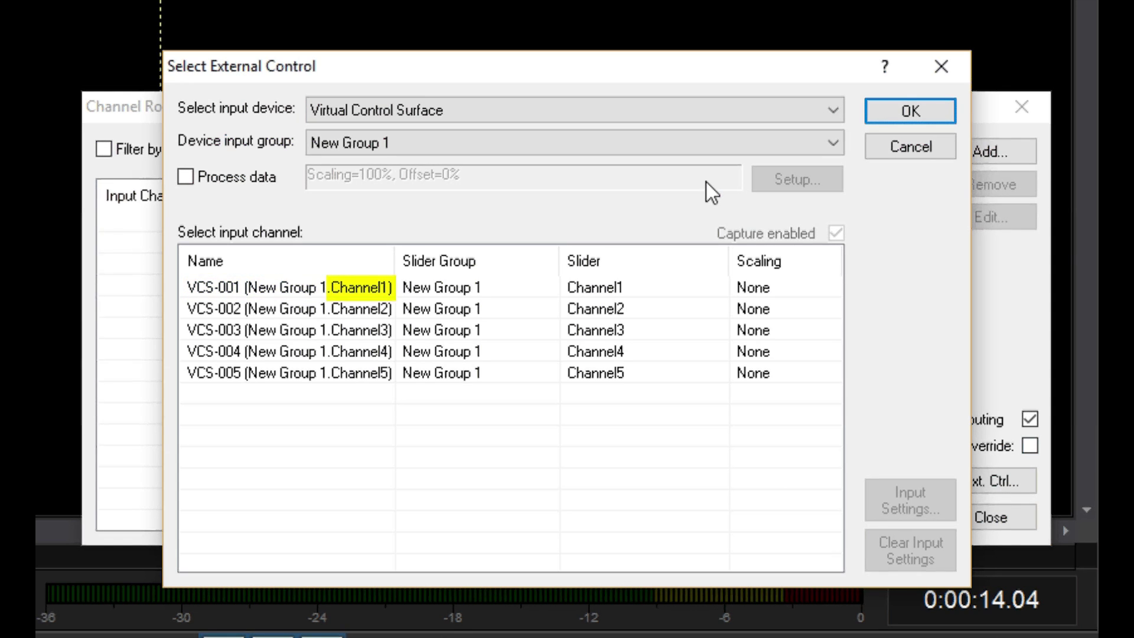
{"action": "left_click", "coordinate": [681, 284]}
{"action": "left_click", "coordinate": [915, 111]}
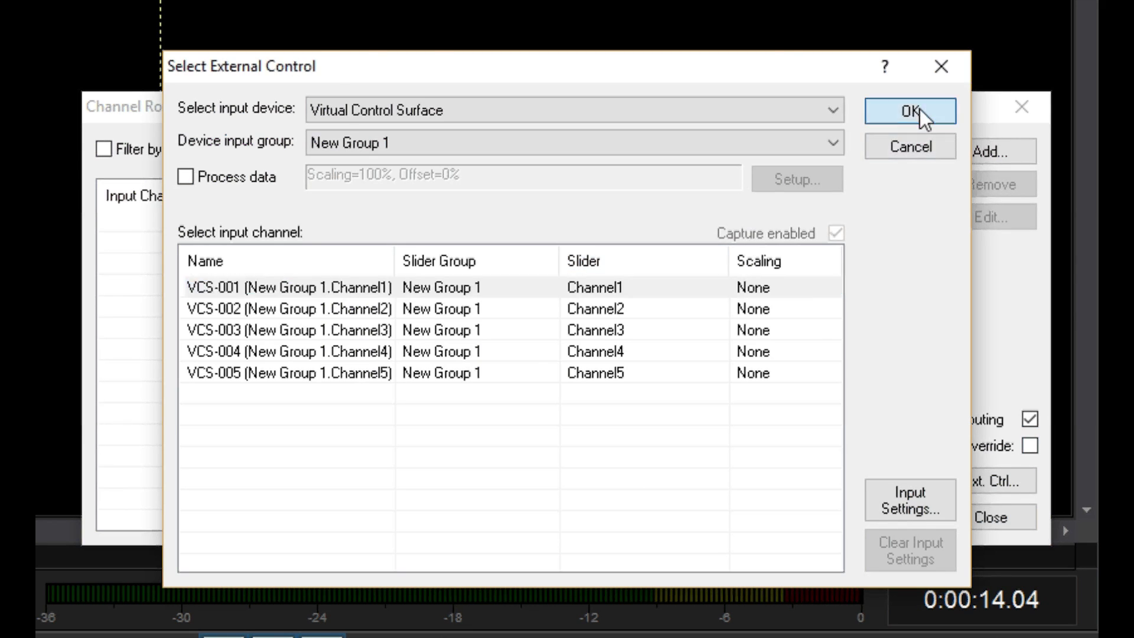
Step: Set the route's output to Fixtures > _04Channel.Level1
{"action": "left_click", "coordinate": [757, 211]}
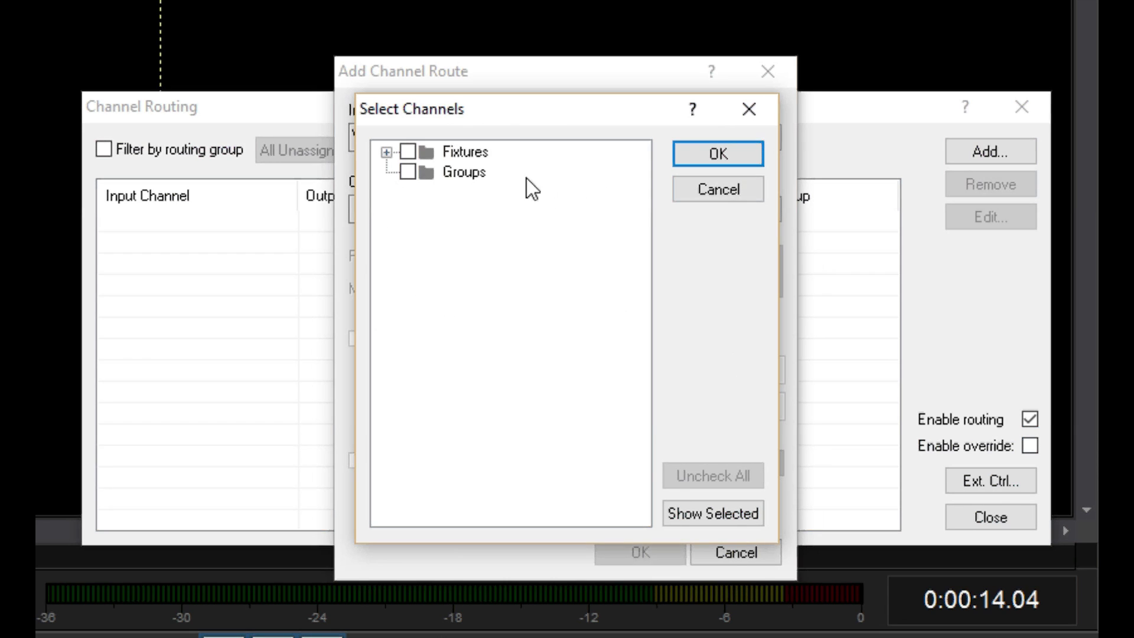
{"action": "left_click", "coordinate": [393, 150]}
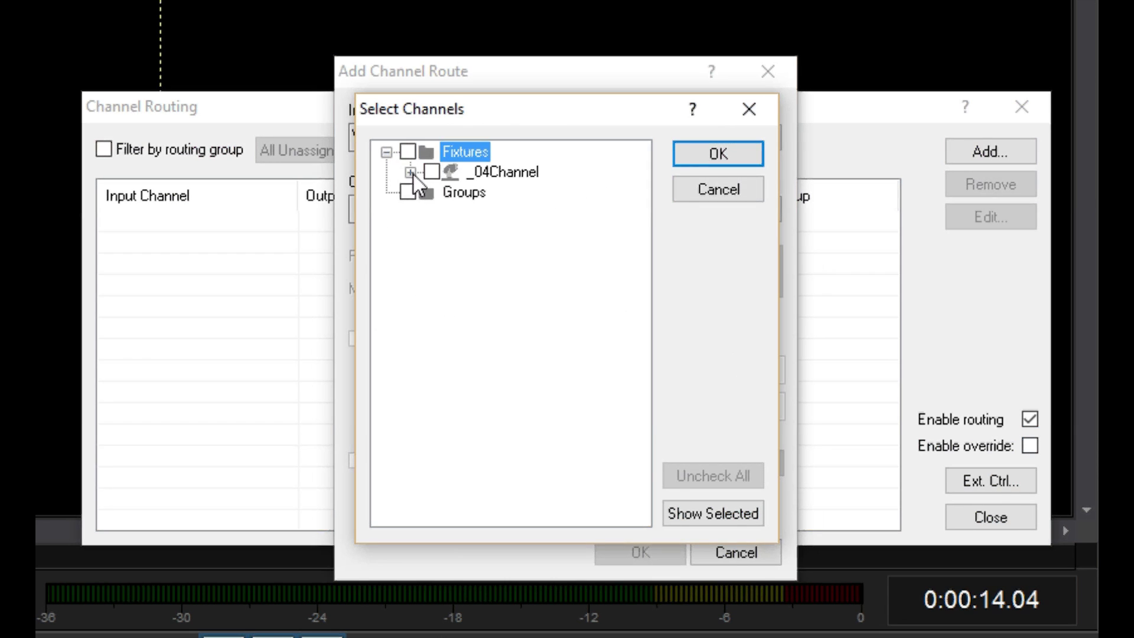
{"action": "left_click", "coordinate": [410, 172]}
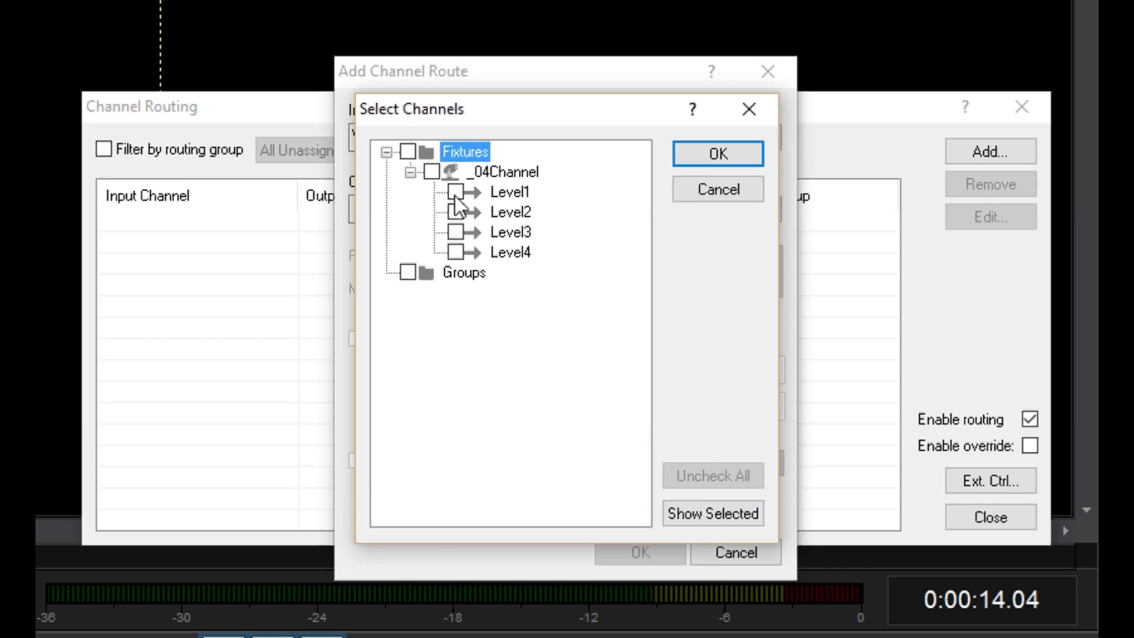
{"action": "left_click", "coordinate": [456, 193]}
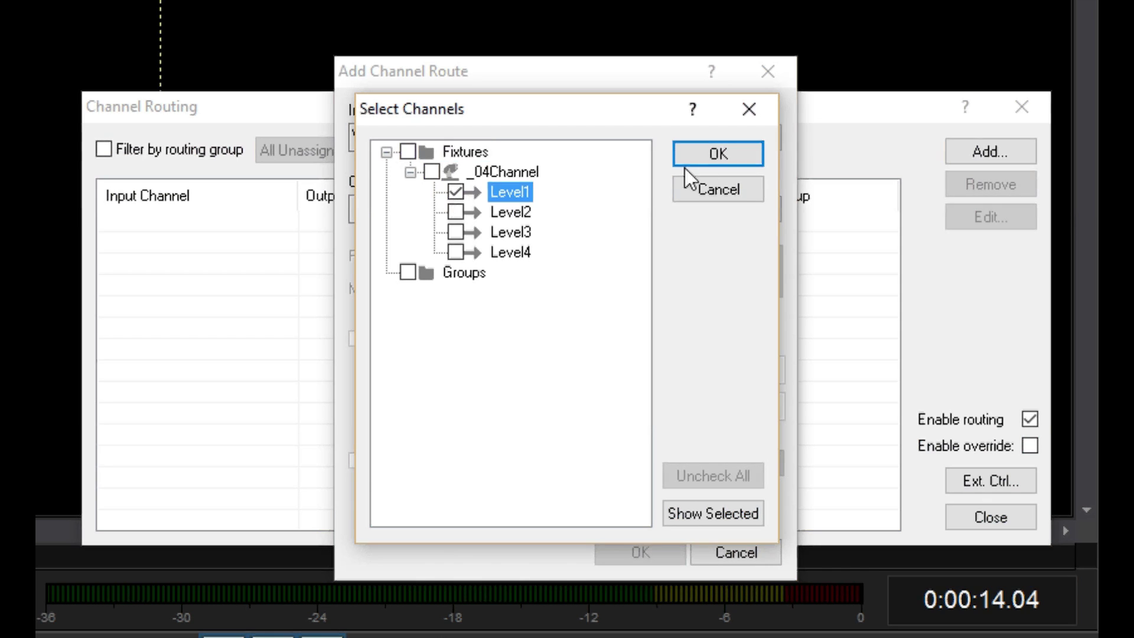
{"action": "left_click", "coordinate": [718, 157]}
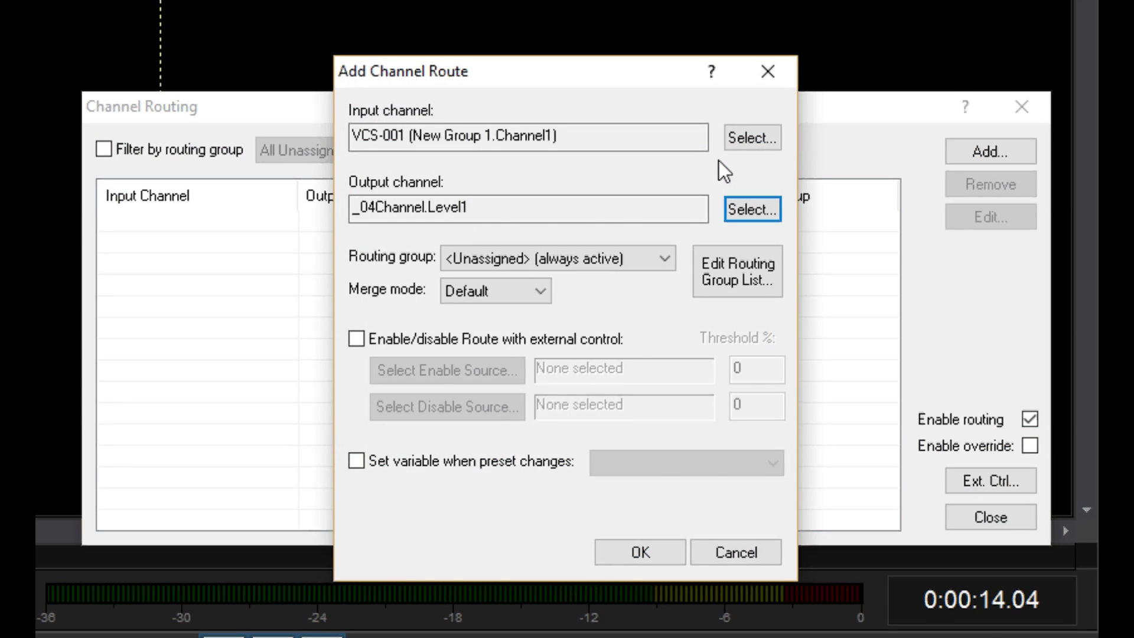
Step: Keep merge mode at Default, save the VCS-001 → Level1 route, and begin a second route
{"action": "left_click", "coordinate": [538, 296]}
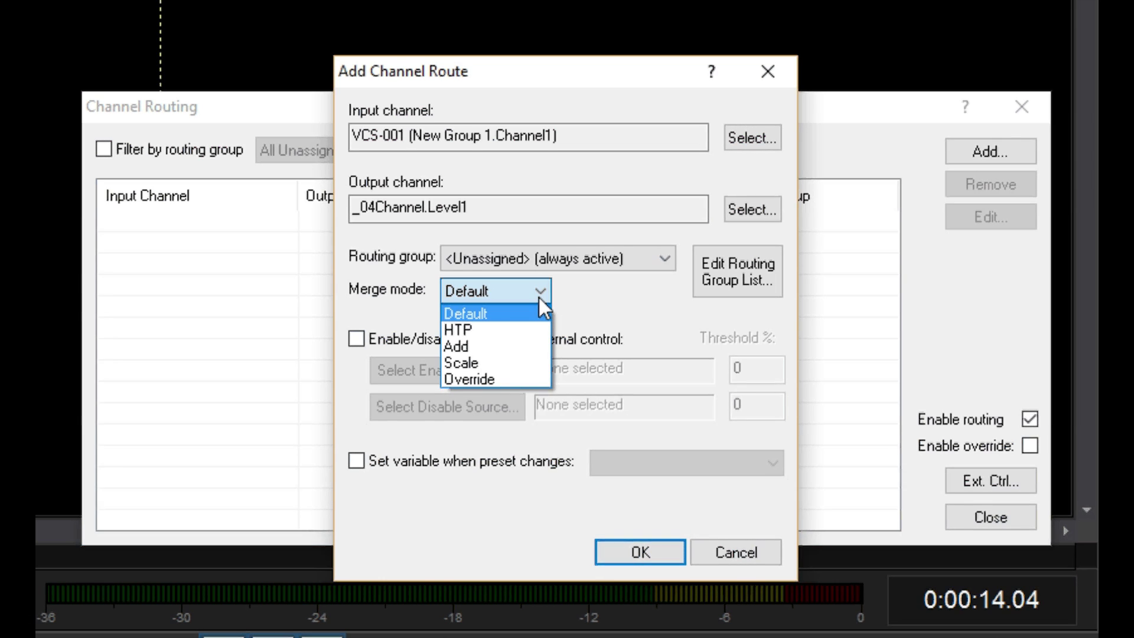
{"action": "left_click", "coordinate": [538, 296]}
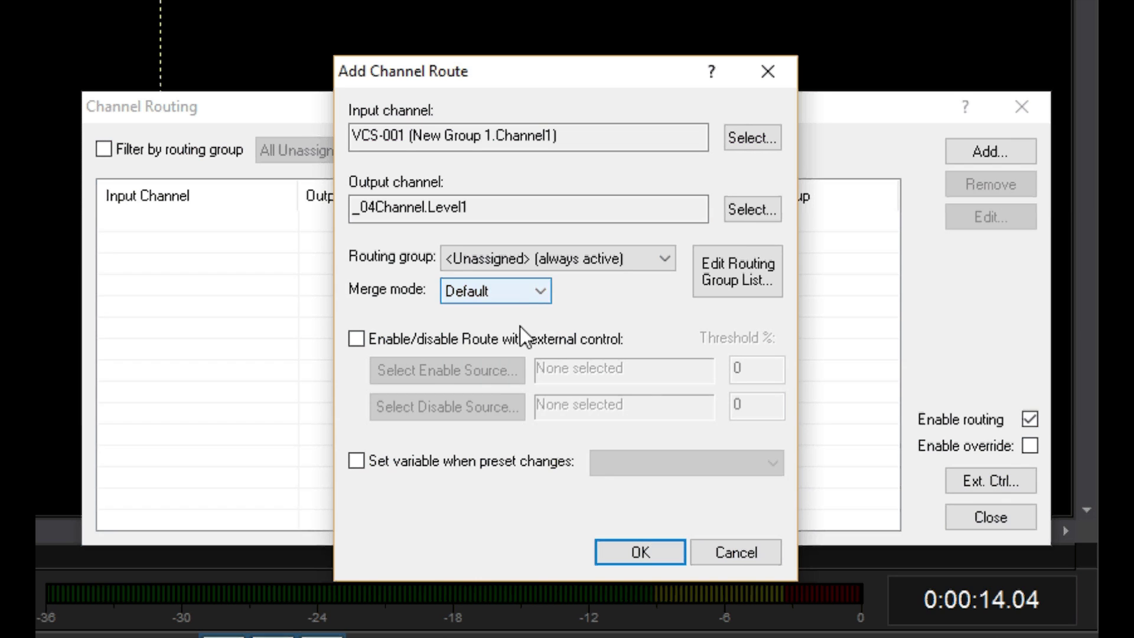
{"action": "left_click", "coordinate": [632, 554]}
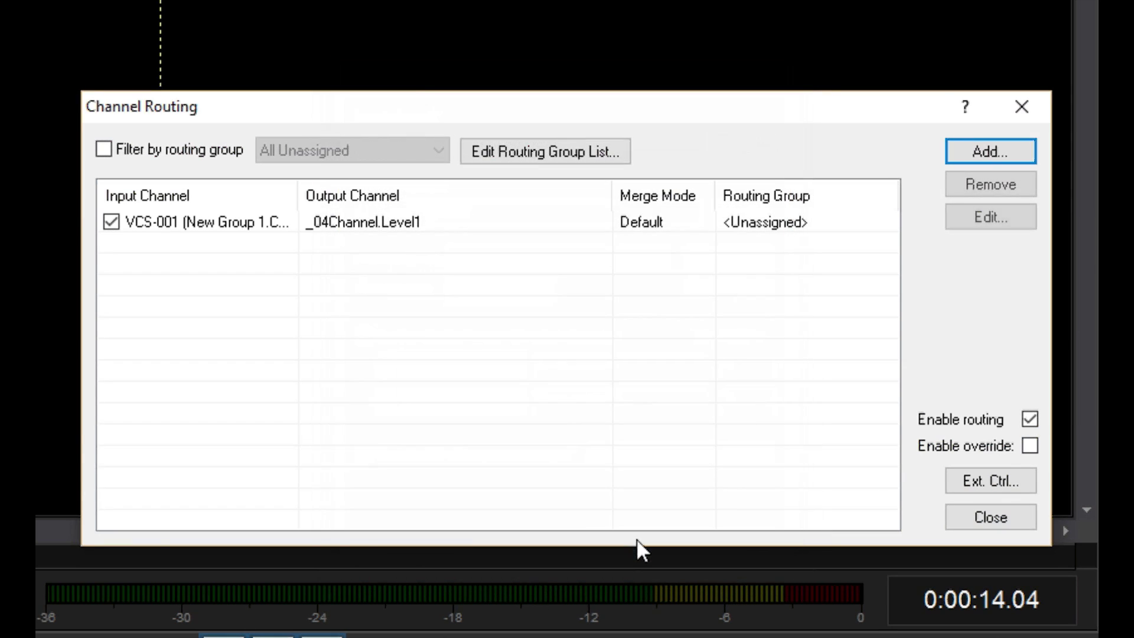
{"action": "left_click", "coordinate": [1030, 150]}
Step: Route slider VCS-002 to _04Channel.Level2 and save it
{"action": "left_click", "coordinate": [766, 137]}
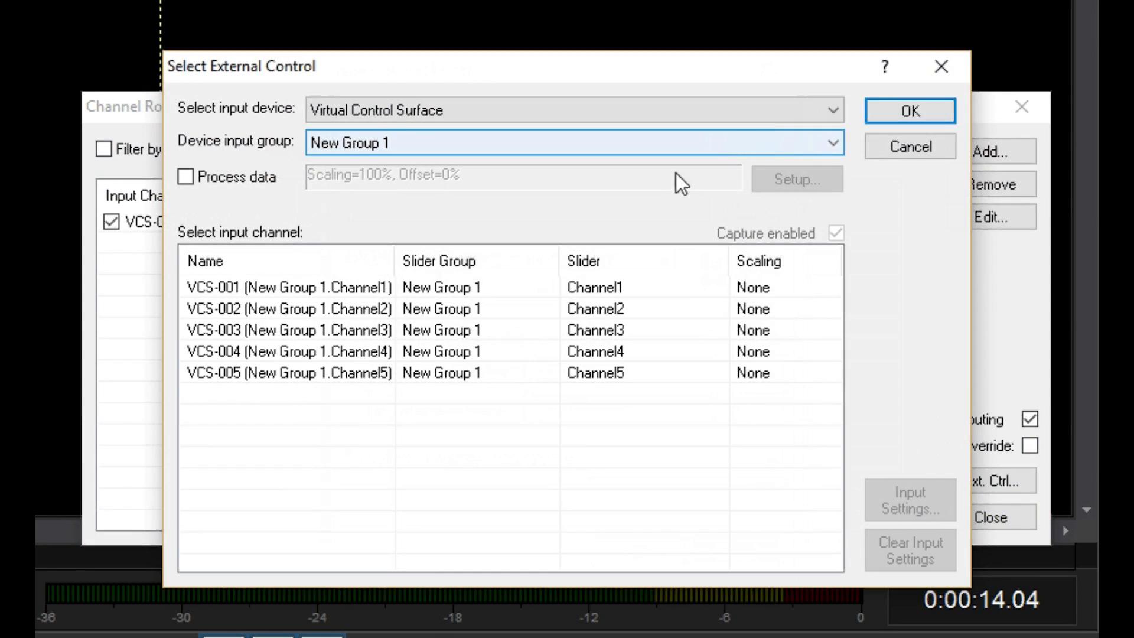
{"action": "left_click", "coordinate": [548, 308]}
{"action": "left_click", "coordinate": [910, 114]}
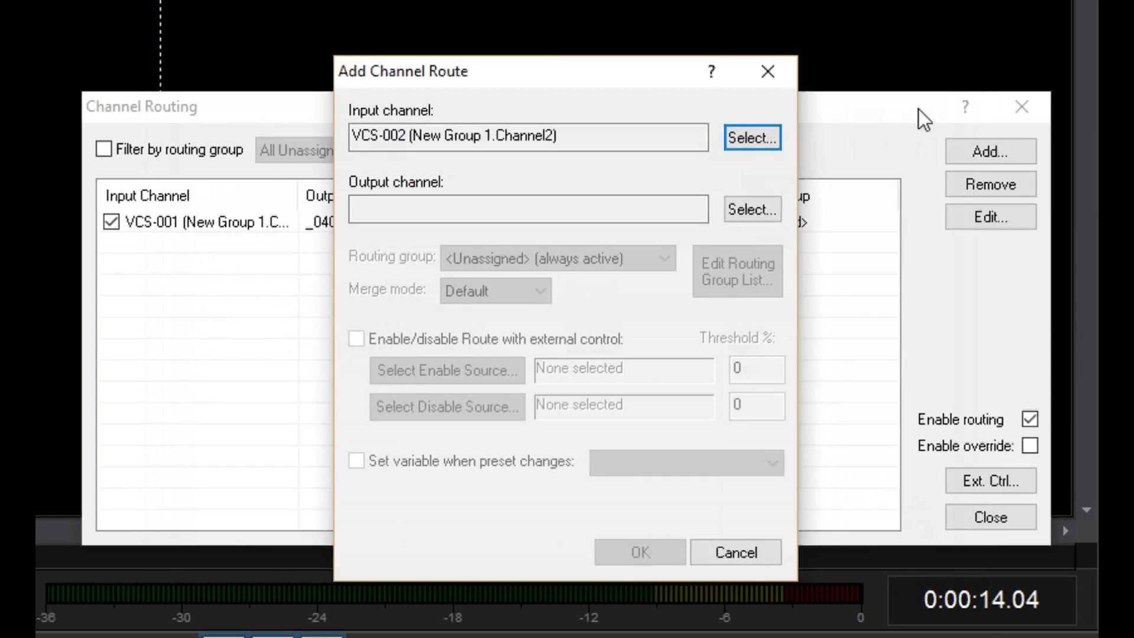
{"action": "left_click", "coordinate": [757, 210]}
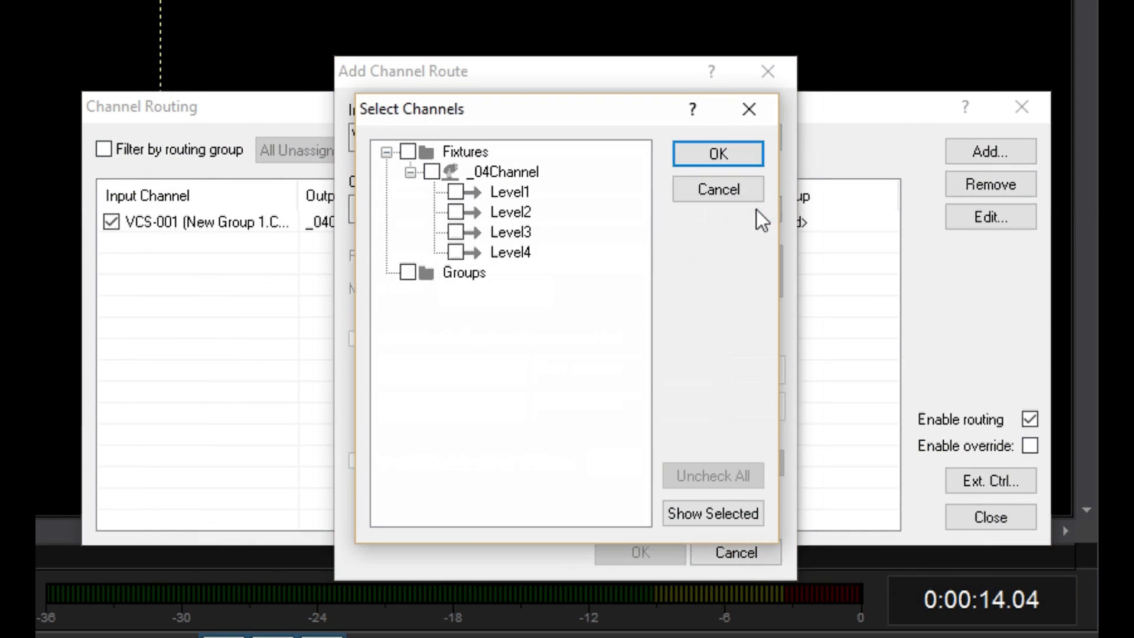
{"action": "left_click", "coordinate": [455, 211]}
{"action": "left_click", "coordinate": [718, 154]}
{"action": "left_click", "coordinate": [639, 549]}
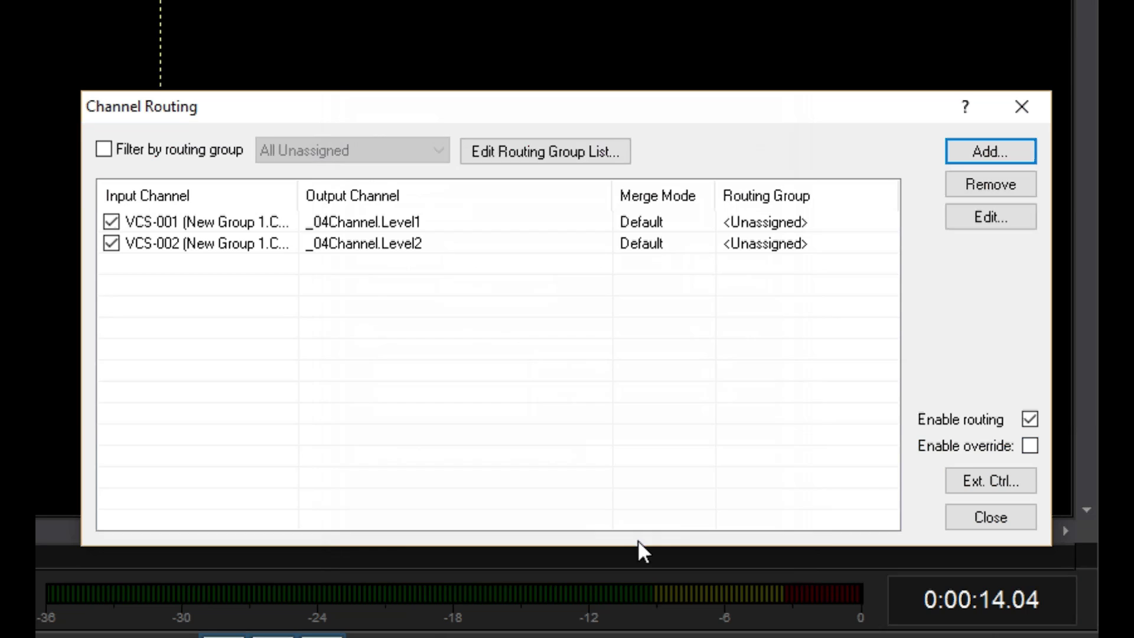
Step: Add a route from slider VCS-003 to _04Channel.Level3
{"action": "left_click", "coordinate": [994, 152]}
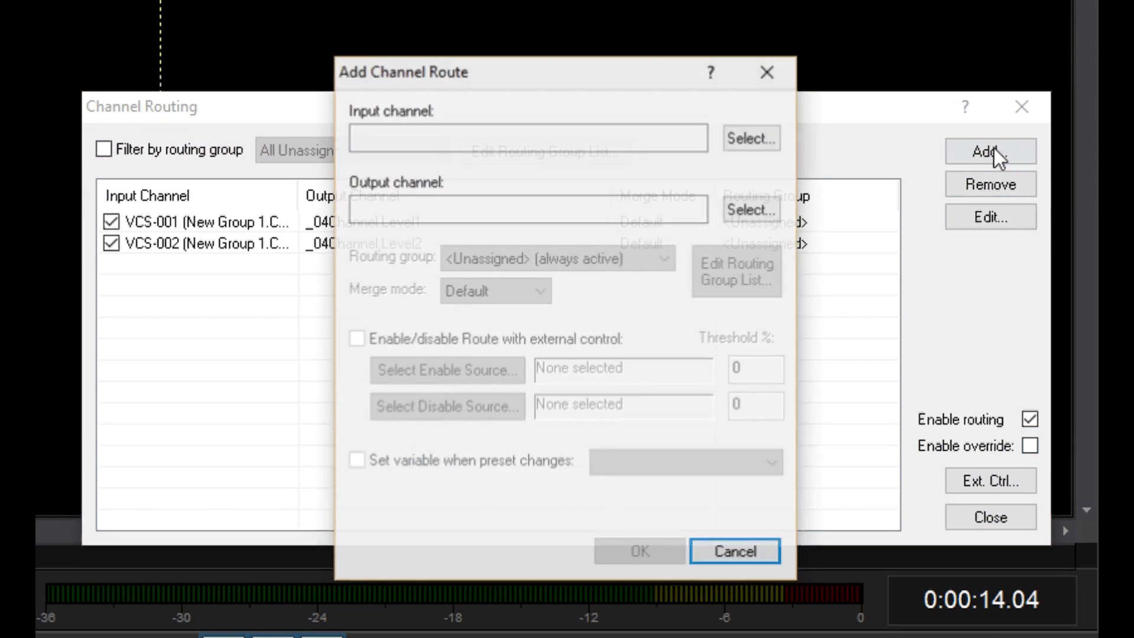
{"action": "left_click", "coordinate": [752, 140]}
{"action": "left_click", "coordinate": [527, 331]}
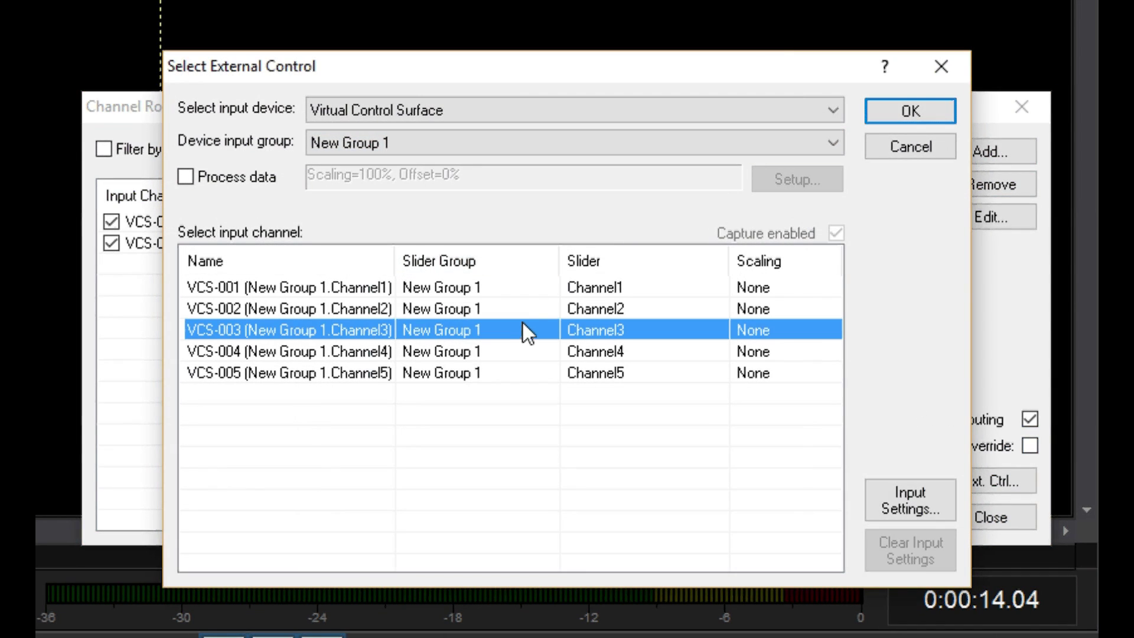
{"action": "left_click", "coordinate": [911, 113]}
{"action": "left_click", "coordinate": [749, 210]}
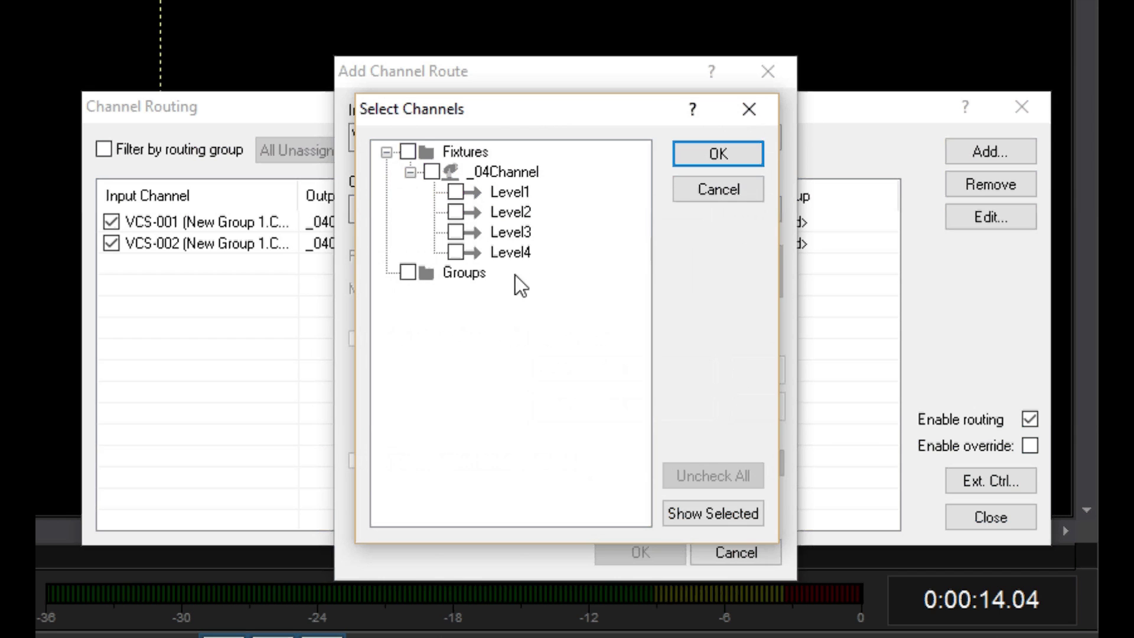
{"action": "left_click", "coordinate": [455, 232]}
{"action": "left_click", "coordinate": [726, 161]}
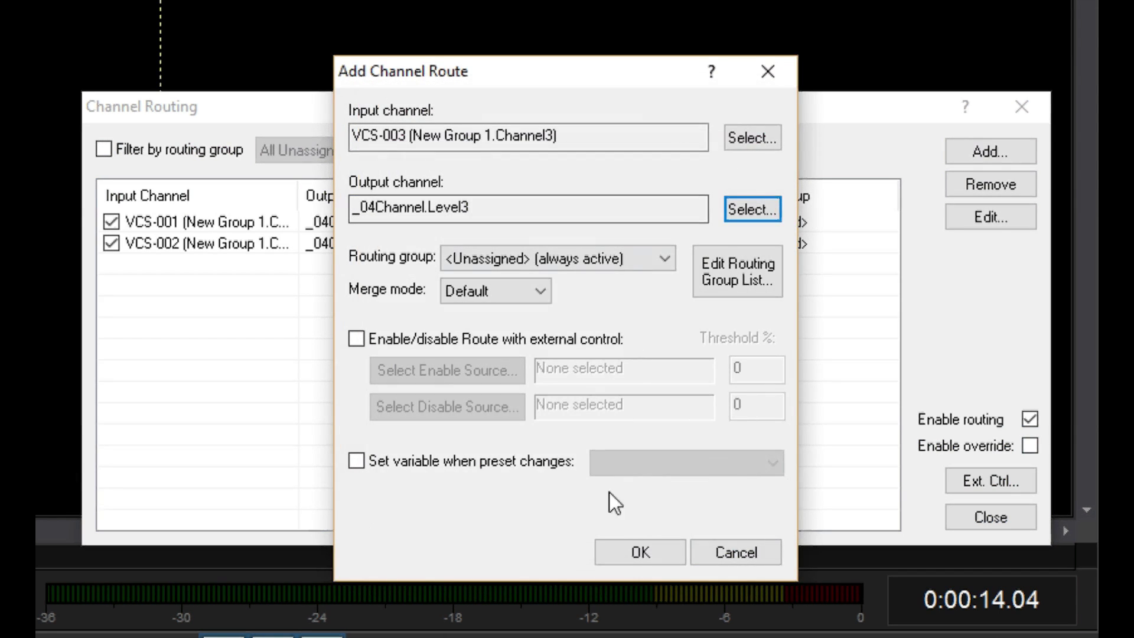
{"action": "left_click", "coordinate": [626, 549]}
Step: Add a route from slider VCS-004 to _04Channel.Level4
{"action": "left_click", "coordinate": [977, 151]}
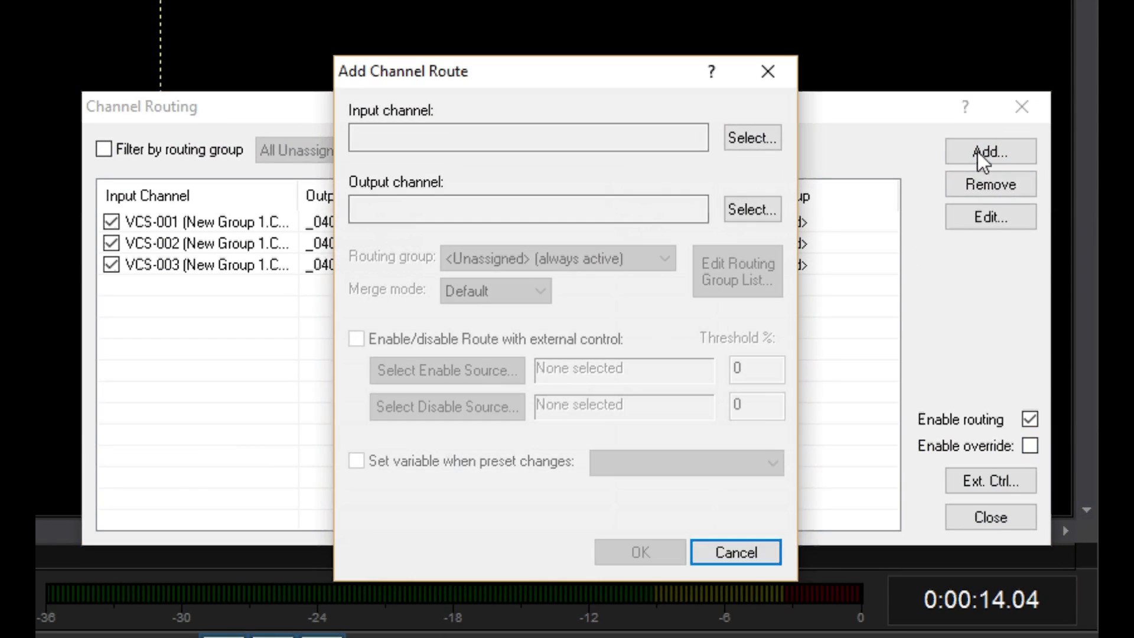
{"action": "left_click", "coordinate": [750, 134]}
{"action": "left_click", "coordinate": [658, 350]}
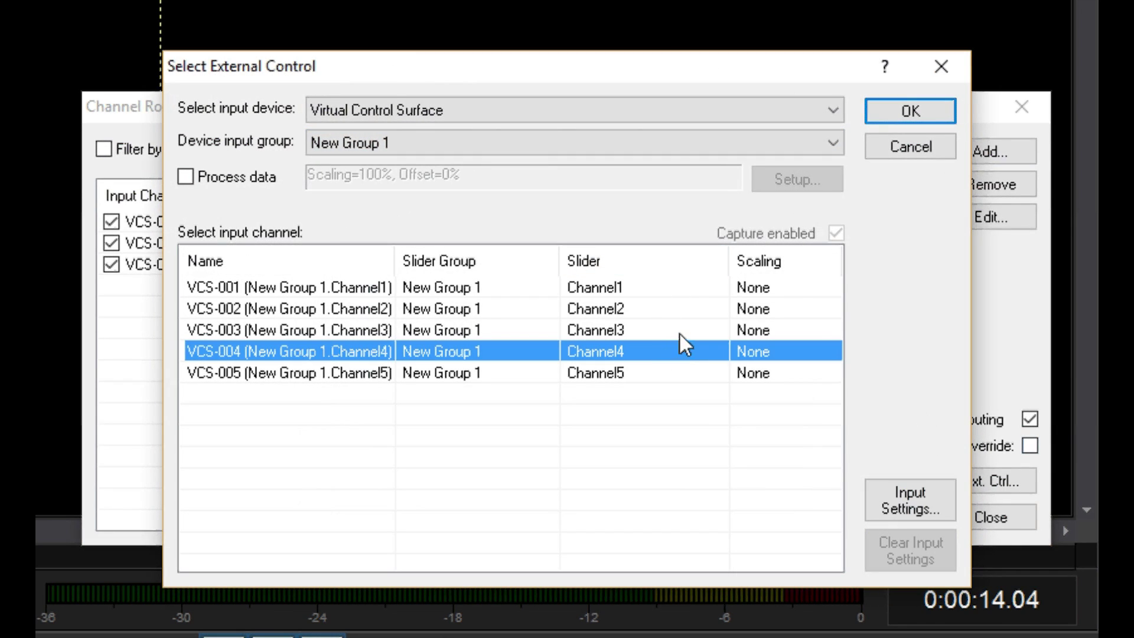
{"action": "left_click", "coordinate": [910, 114]}
{"action": "left_click", "coordinate": [760, 205]}
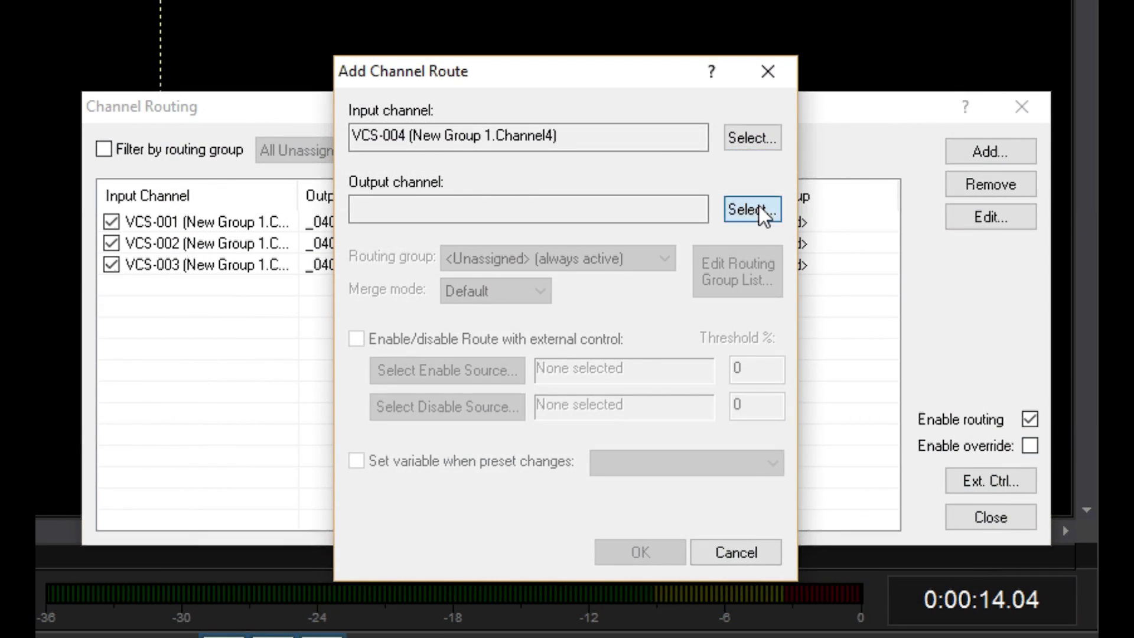
{"action": "left_click", "coordinate": [456, 252]}
{"action": "left_click", "coordinate": [722, 160]}
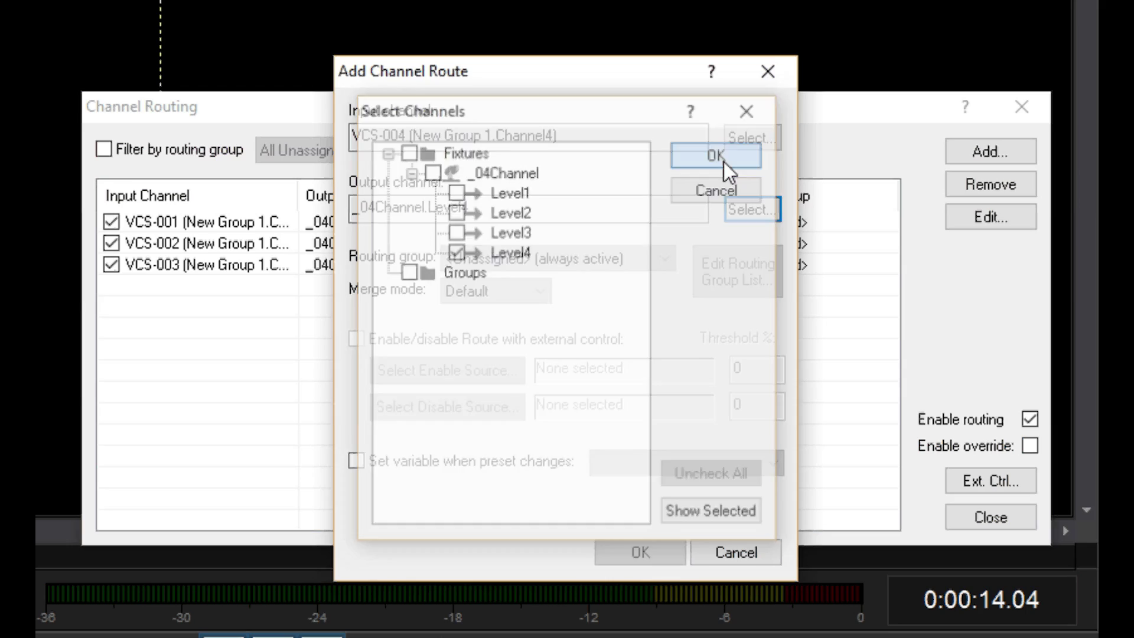
{"action": "left_click", "coordinate": [639, 551]}
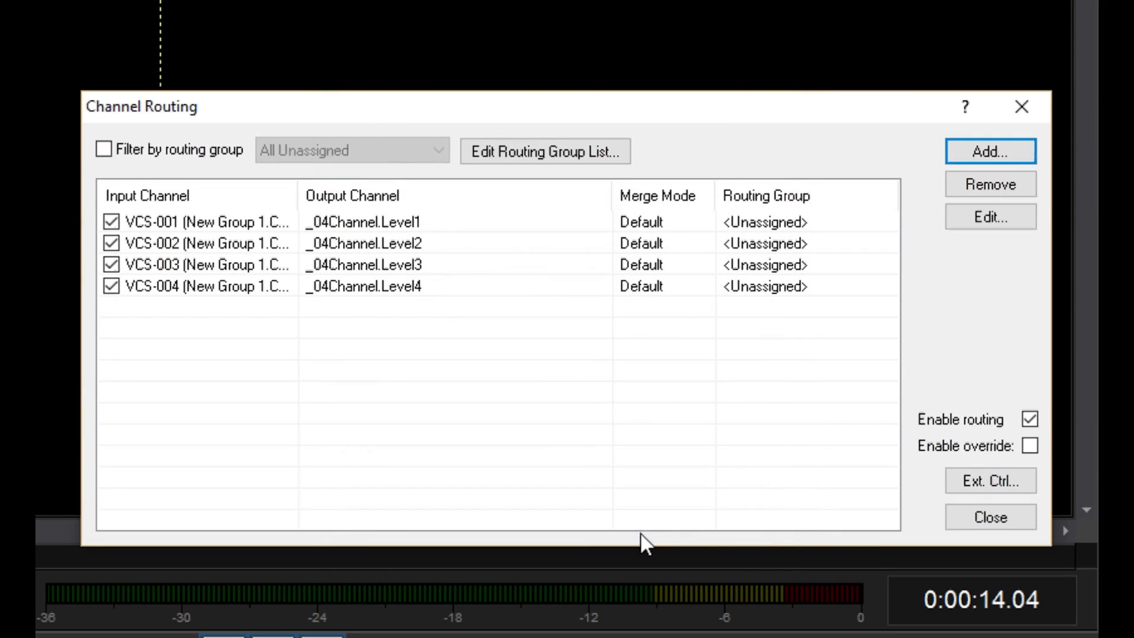
Step: Close the routing window and test the Channel1, Channel3 and Channel4 faders
{"action": "left_click", "coordinate": [977, 514]}
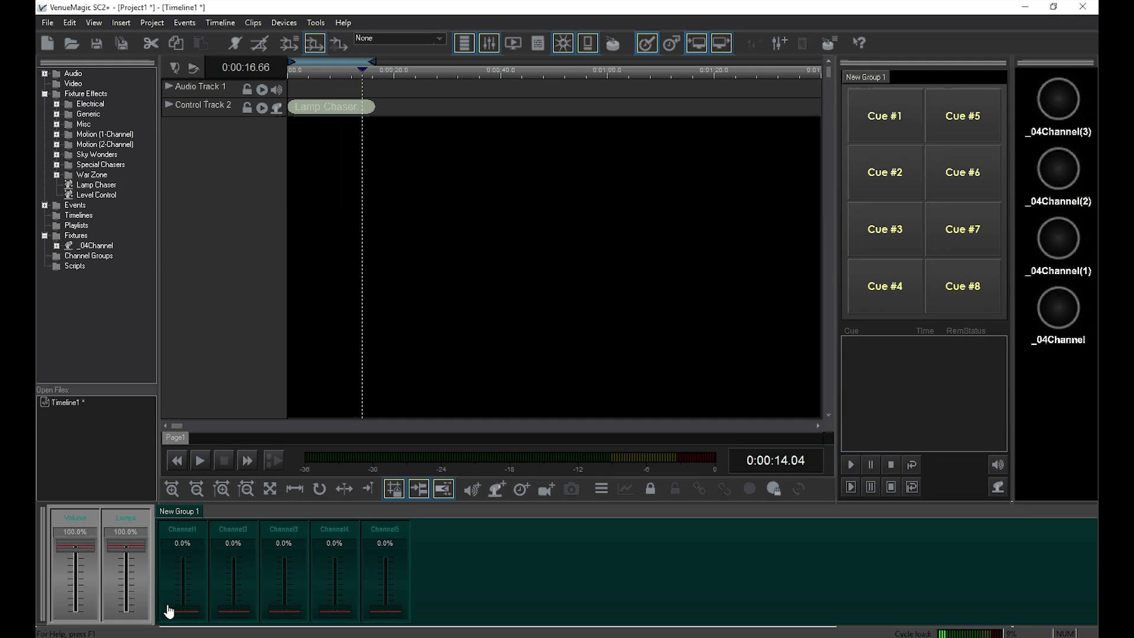
{"action": "left_click_drag", "start_coordinate": [169, 612], "coordinate": [194, 602]}
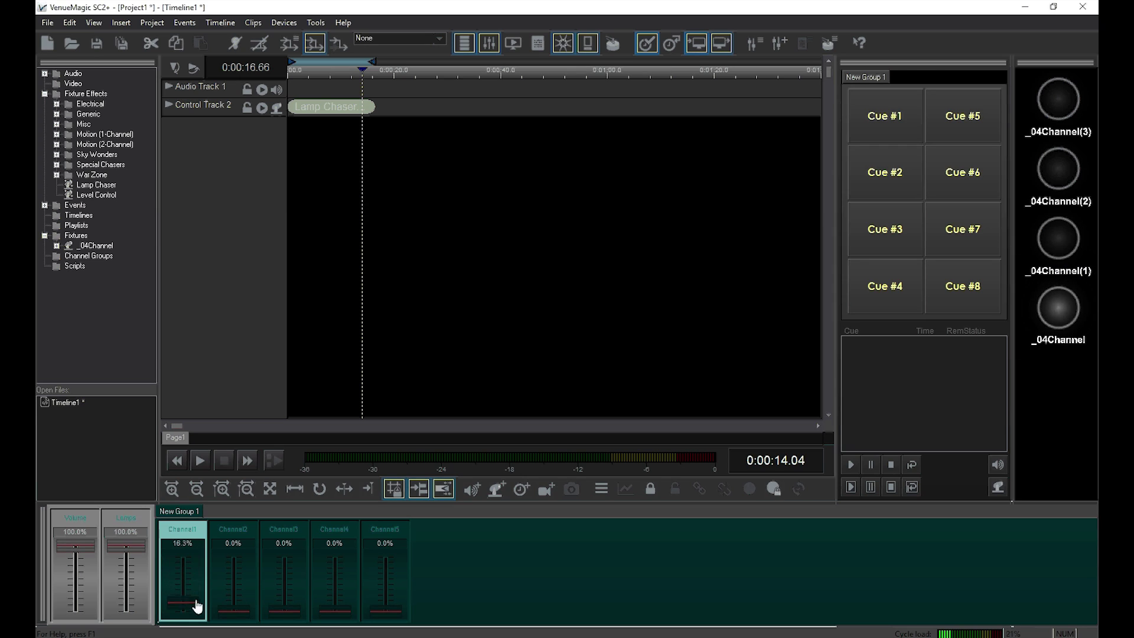
{"action": "left_click_drag", "start_coordinate": [285, 611], "coordinate": [236, 620]}
{"action": "mouse_move", "coordinate": [320, 621]}
{"action": "left_mouse_down"}
{"action": "mouse_move", "coordinate": [334, 591]}
{"action": "mouse_move", "coordinate": [334, 618]}
{"action": "left_mouse_up"}
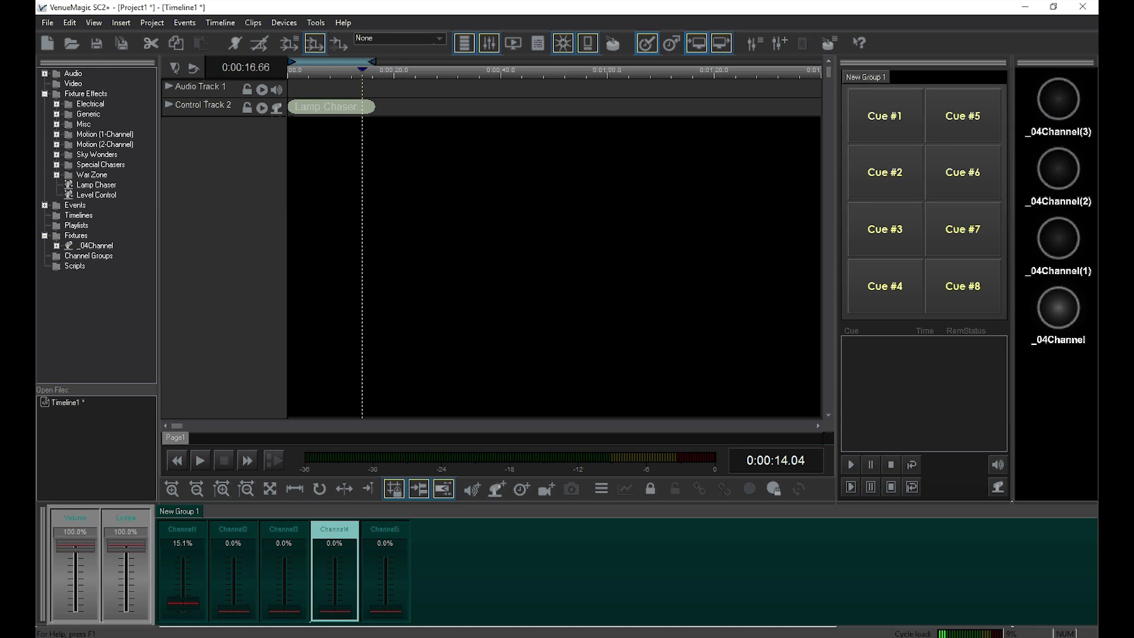
Step: Play the chaser timeline while adjusting the faders, leaving Channel1 at 33.7%
{"action": "key", "text": "space"}
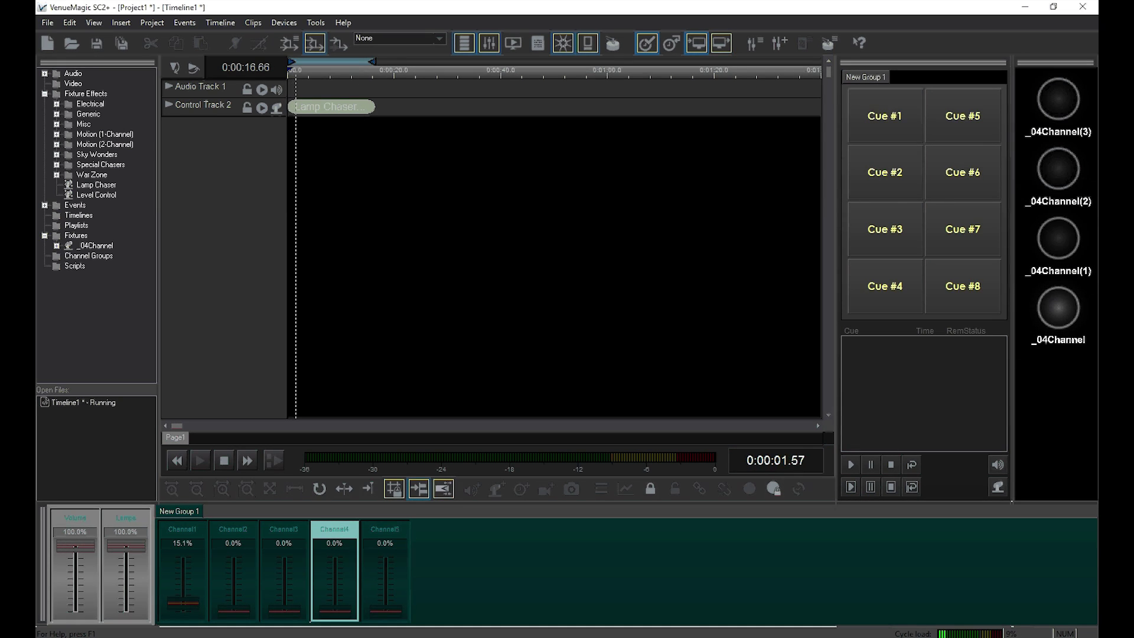
{"action": "left_click_drag", "start_coordinate": [177, 607], "coordinate": [254, 559]}
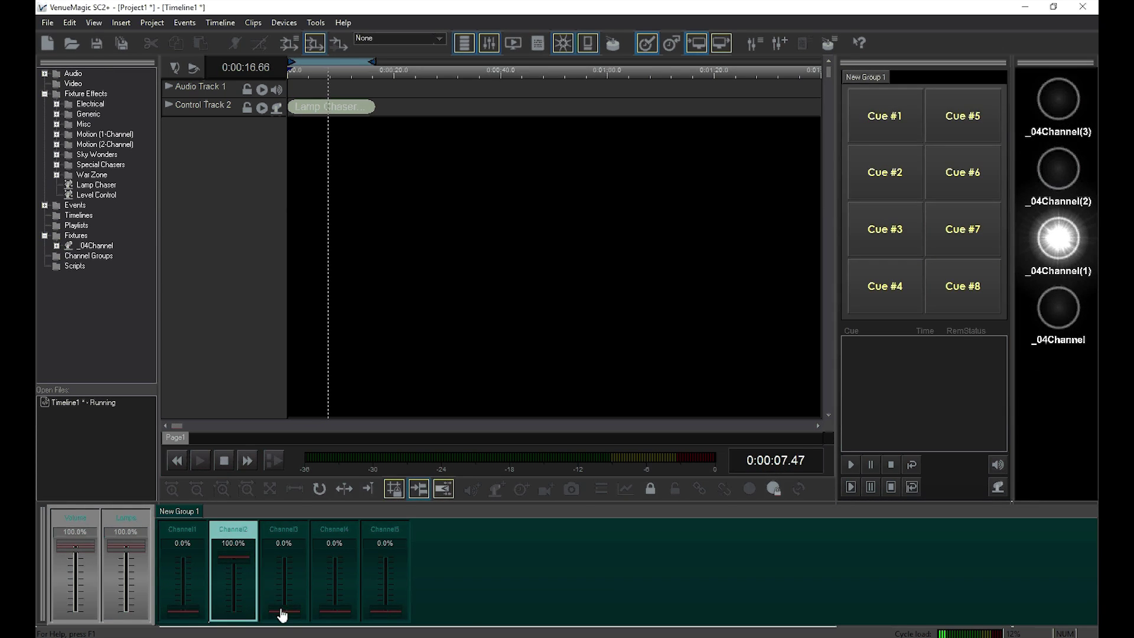
{"action": "left_click_drag", "start_coordinate": [281, 612], "coordinate": [283, 587]}
{"action": "left_click_drag", "start_coordinate": [231, 544], "coordinate": [324, 592]}
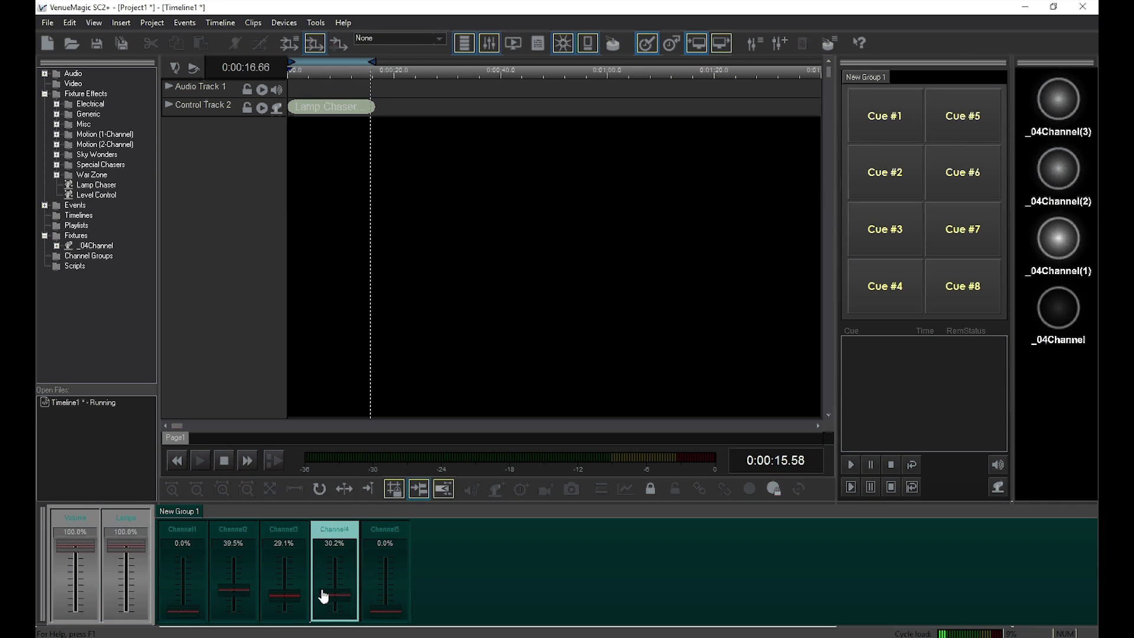
{"action": "left_click_drag", "start_coordinate": [183, 610], "coordinate": [193, 598]}
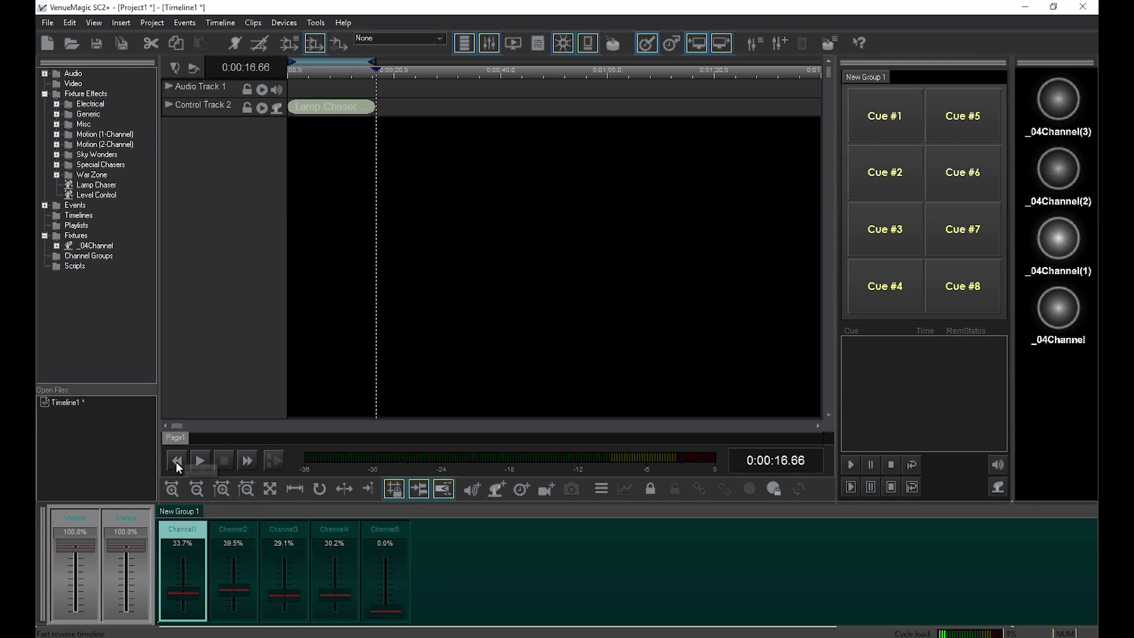
Step: Rewind and replay the timeline, then stop it at 0:00:04.88
{"action": "left_click", "coordinate": [176, 462]}
{"action": "left_click", "coordinate": [196, 460]}
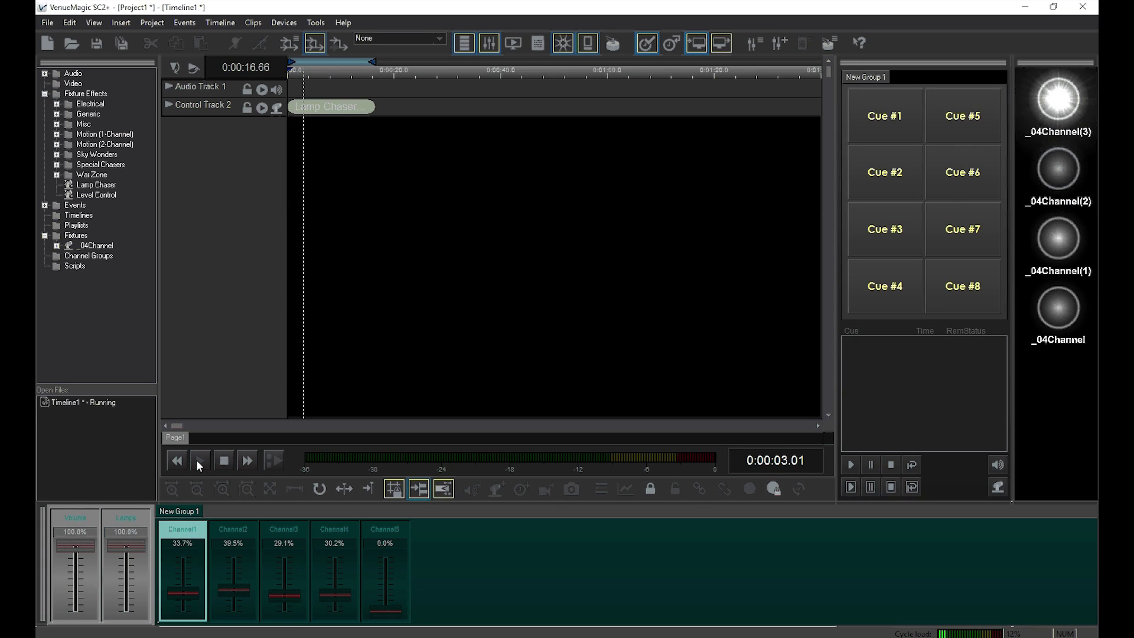
{"action": "left_click", "coordinate": [225, 459]}
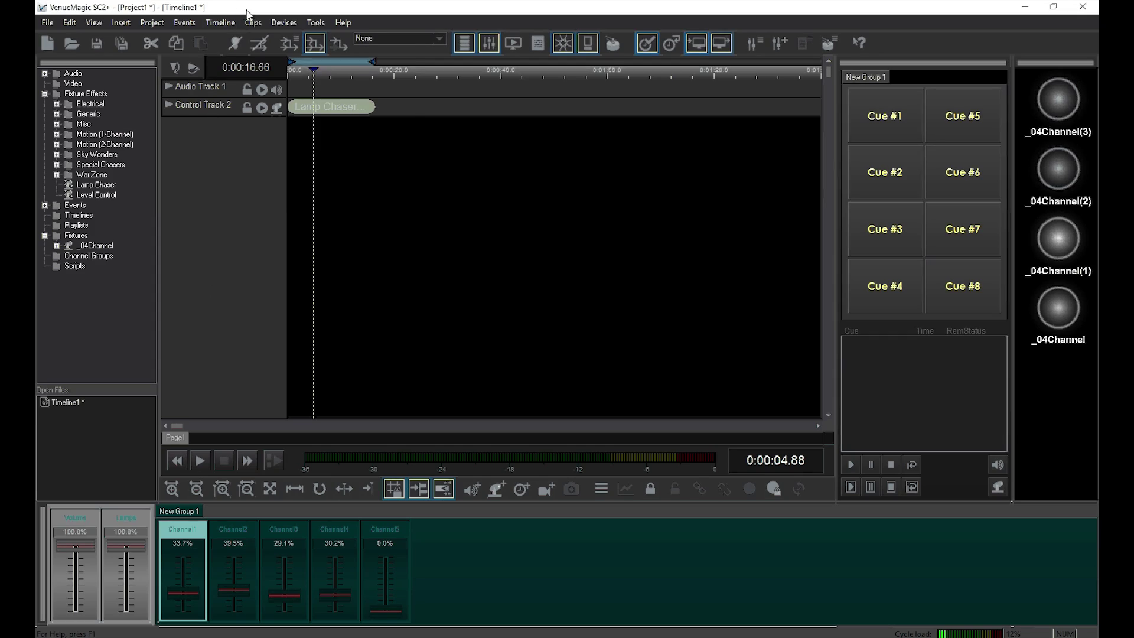
Step: Open Devices > Setup Channel Routing and set the VCS-001 route to Override merge mode
{"action": "left_click", "coordinate": [279, 22]}
{"action": "left_click", "coordinate": [301, 110]}
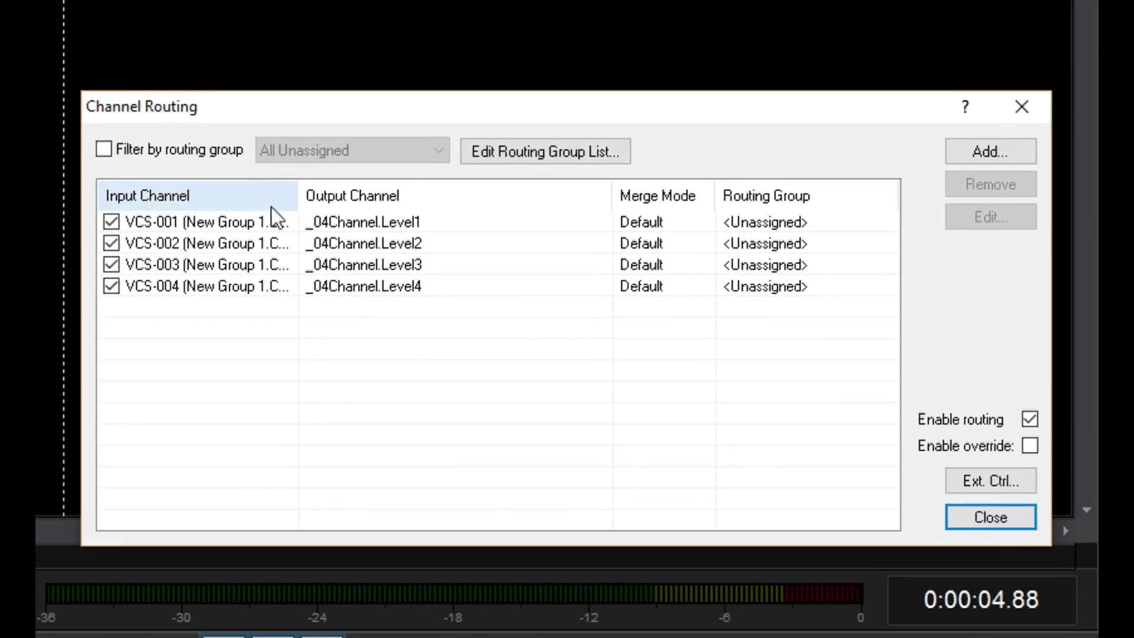
{"action": "double_click", "coordinate": [271, 225]}
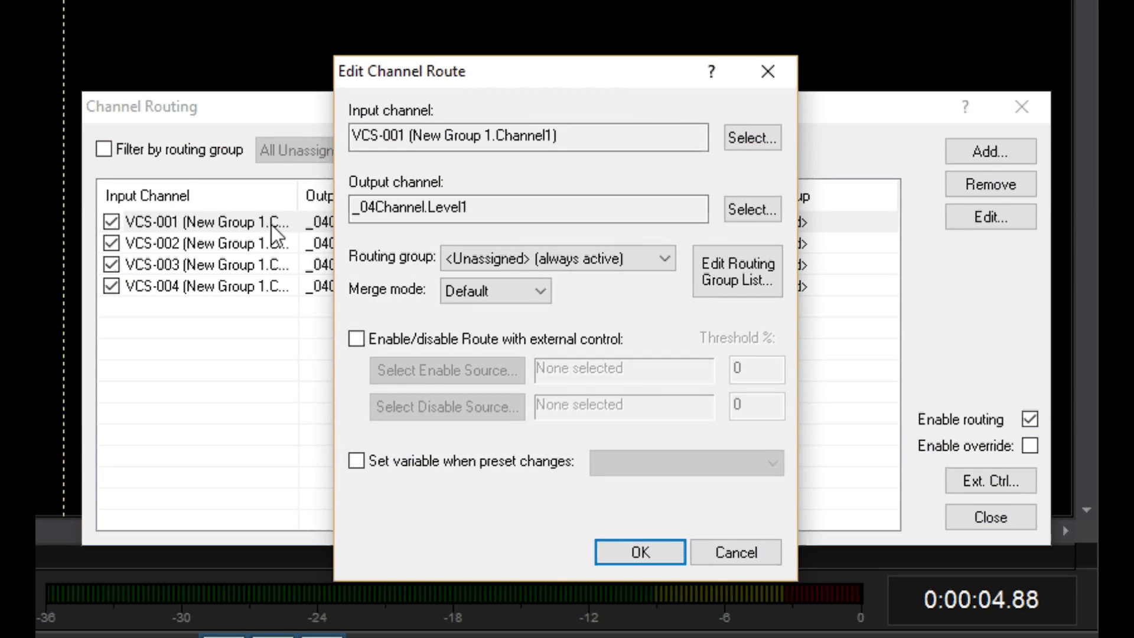
{"action": "left_click", "coordinate": [469, 291]}
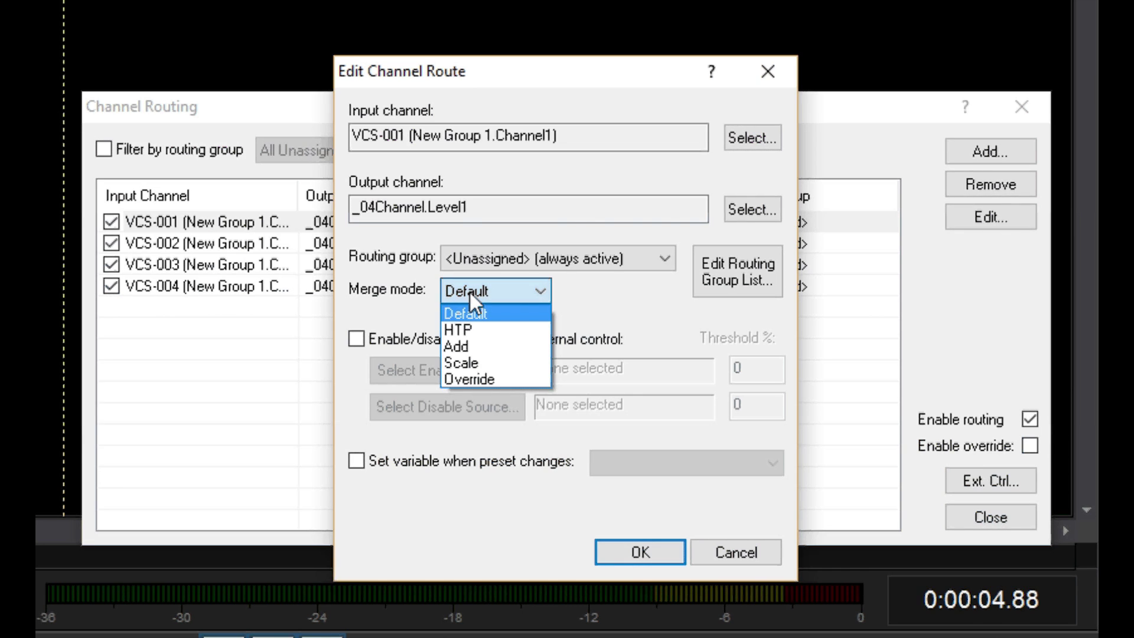
{"action": "left_click", "coordinate": [473, 381]}
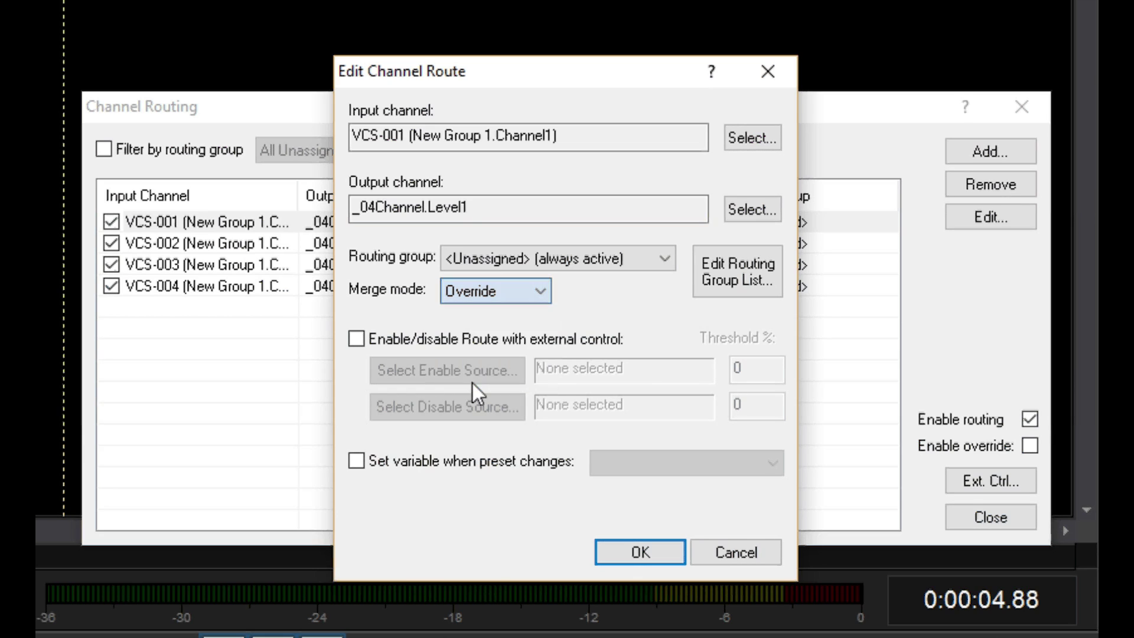
{"action": "left_click", "coordinate": [666, 551]}
Step: Set the VCS-002, VCS-003 and VCS-004 routes to Override merge mode as well
{"action": "double_click", "coordinate": [479, 243]}
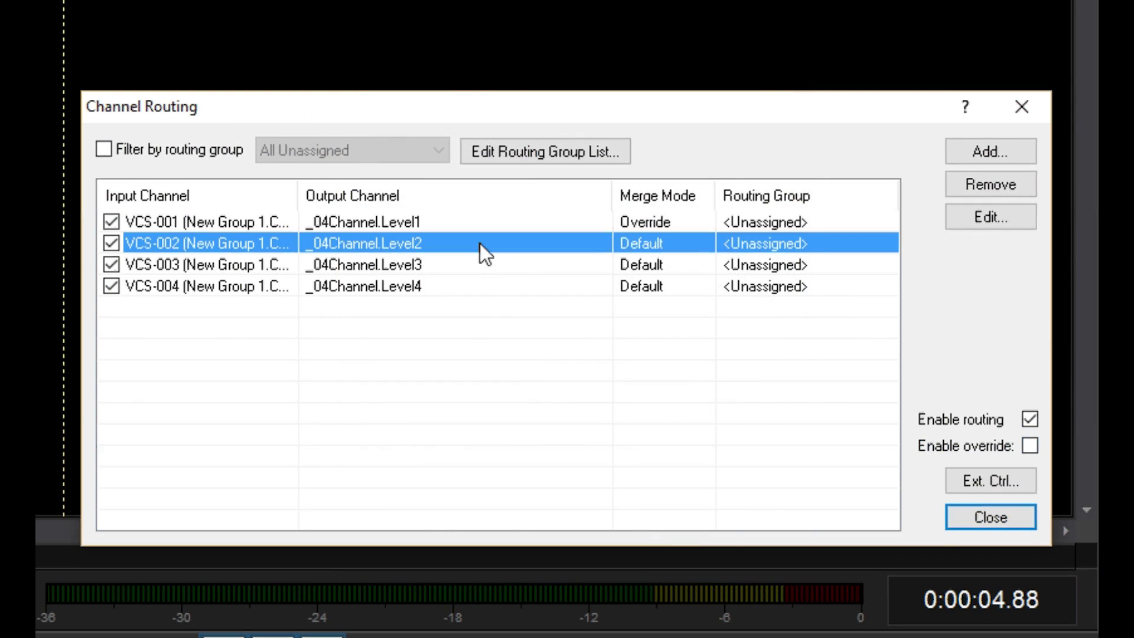
{"action": "left_click", "coordinate": [541, 296]}
{"action": "left_click", "coordinate": [514, 384]}
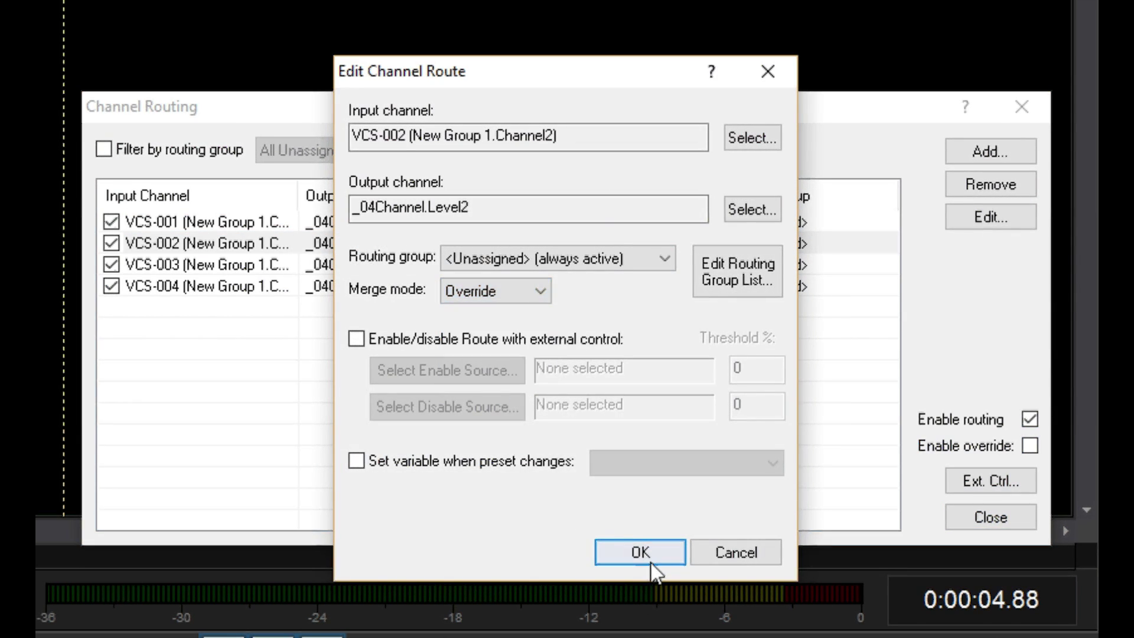
{"action": "left_click", "coordinate": [644, 557]}
{"action": "double_click", "coordinate": [440, 266]}
{"action": "left_click", "coordinate": [508, 295]}
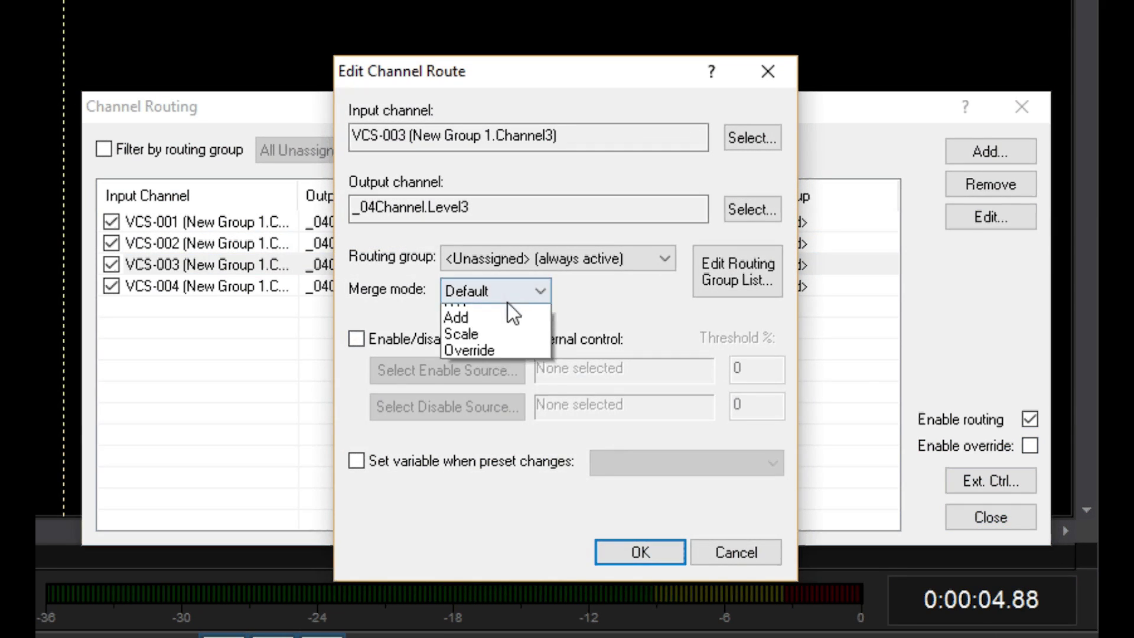
{"action": "left_click", "coordinate": [501, 379]}
{"action": "left_click", "coordinate": [644, 552]}
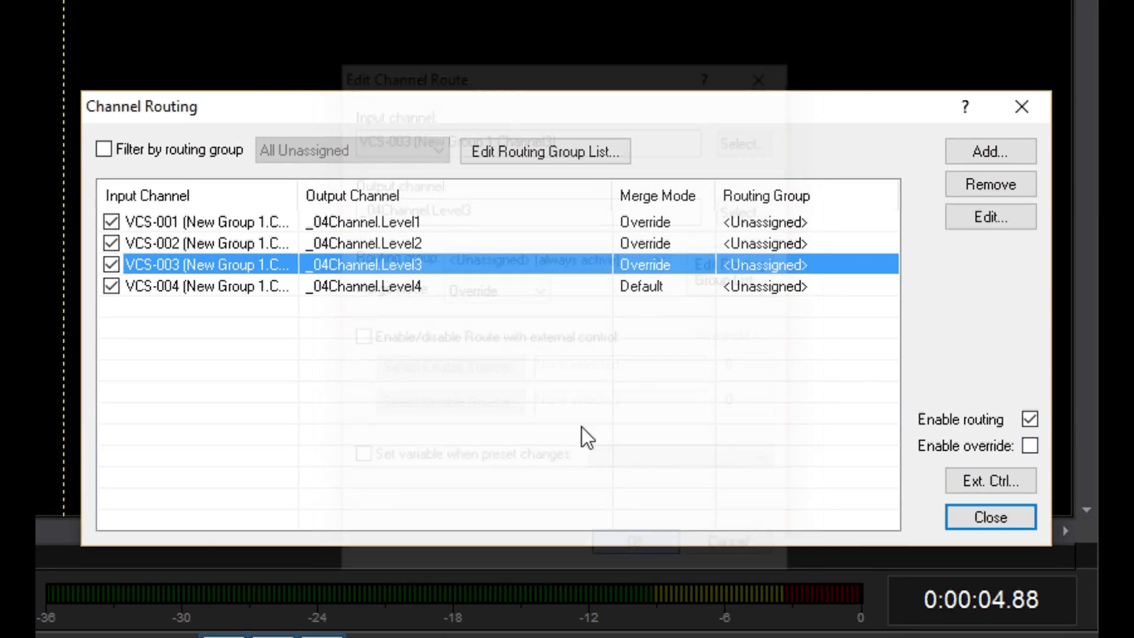
{"action": "double_click", "coordinate": [480, 287]}
{"action": "left_click", "coordinate": [541, 295]}
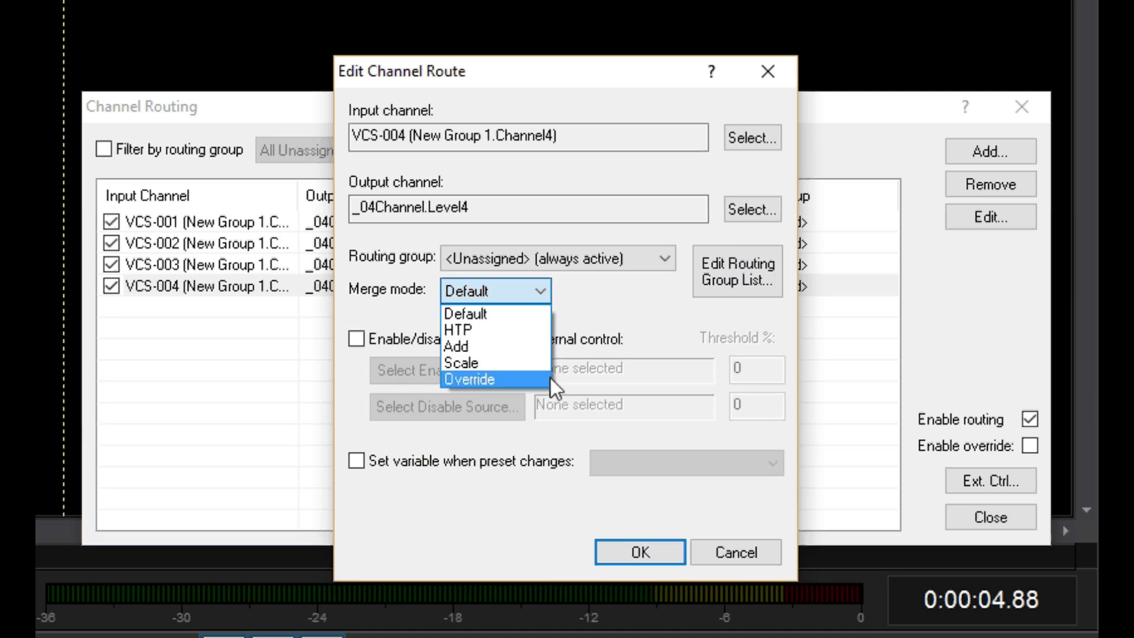
{"action": "left_click", "coordinate": [551, 378]}
{"action": "left_click", "coordinate": [641, 555]}
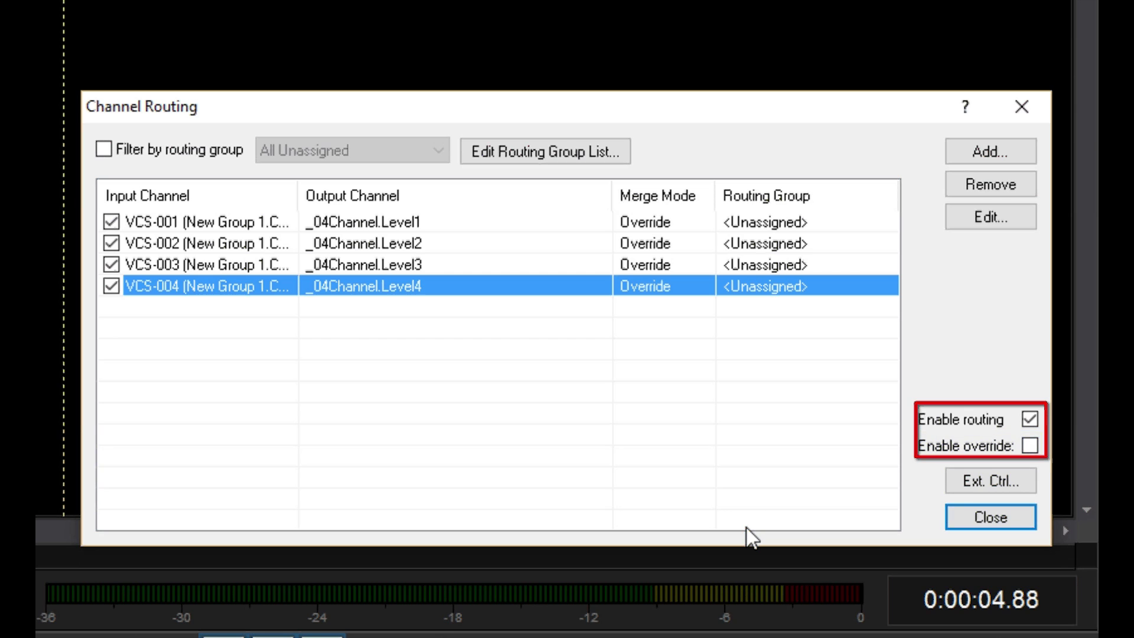
Step: Close the Channel Routing dialog to return to the timeline and console workspace
{"action": "left_click", "coordinate": [982, 520]}
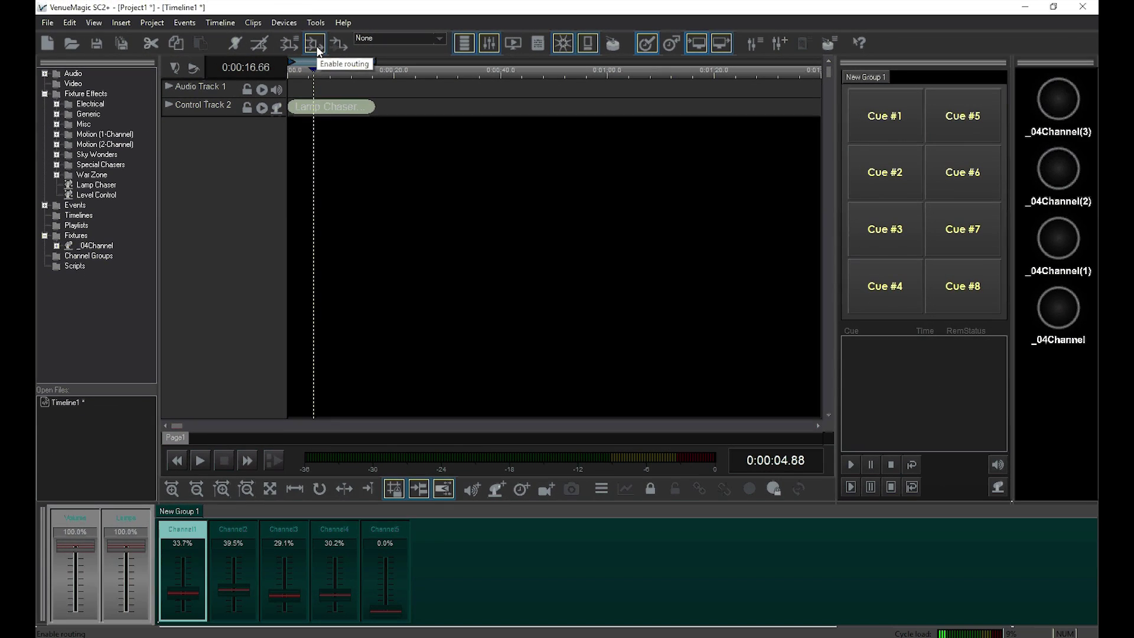
Step: Enable routing and test the faders during playback, ending Channel1 at 34.9% and Channel2 at 27.9%
{"action": "left_click", "coordinate": [316, 44]}
{"action": "left_click", "coordinate": [200, 460]}
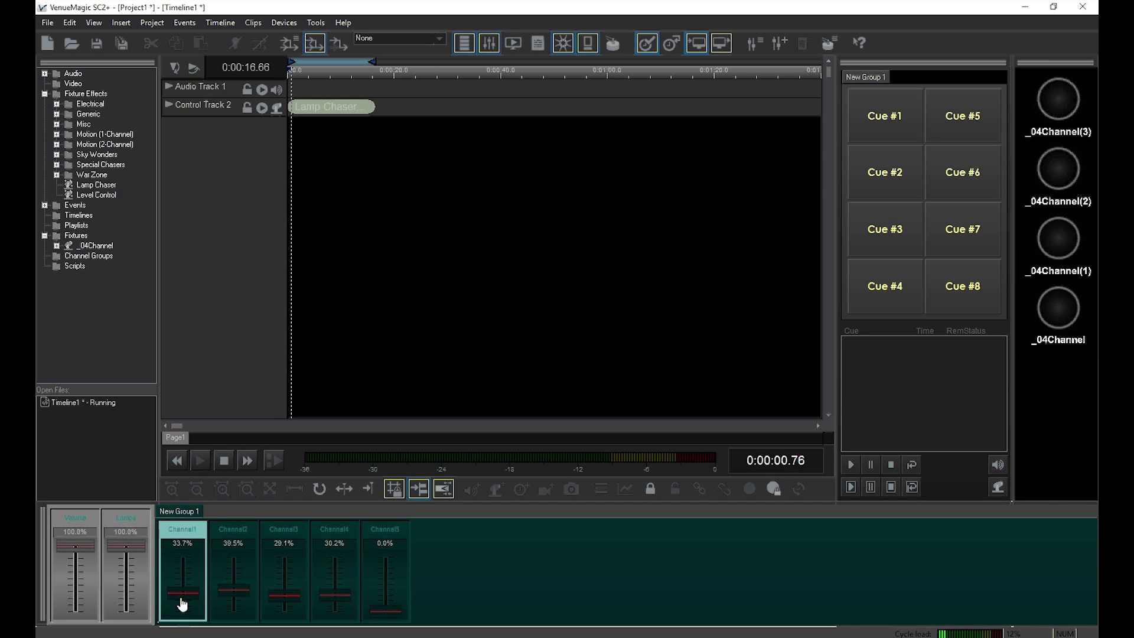
{"action": "left_click_drag", "start_coordinate": [180, 602], "coordinate": [195, 544]}
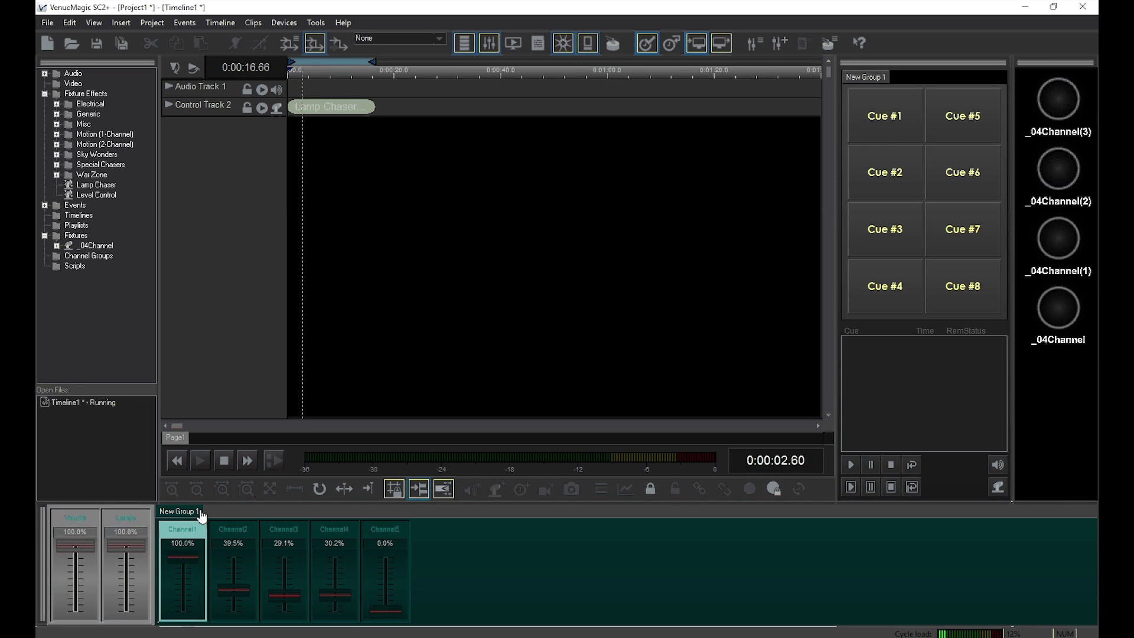
{"action": "mouse_move", "coordinate": [233, 594]}
{"action": "left_mouse_down"}
{"action": "mouse_move", "coordinate": [234, 608]}
{"action": "mouse_move", "coordinate": [238, 597]}
{"action": "left_mouse_up"}
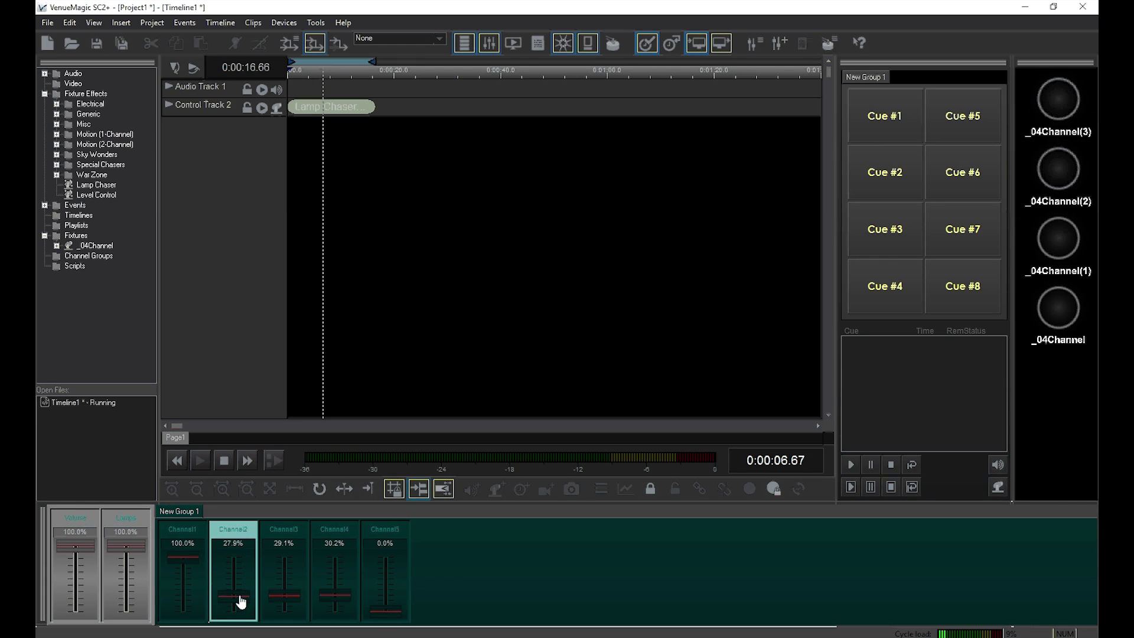
{"action": "left_click_drag", "start_coordinate": [181, 553], "coordinate": [187, 595]}
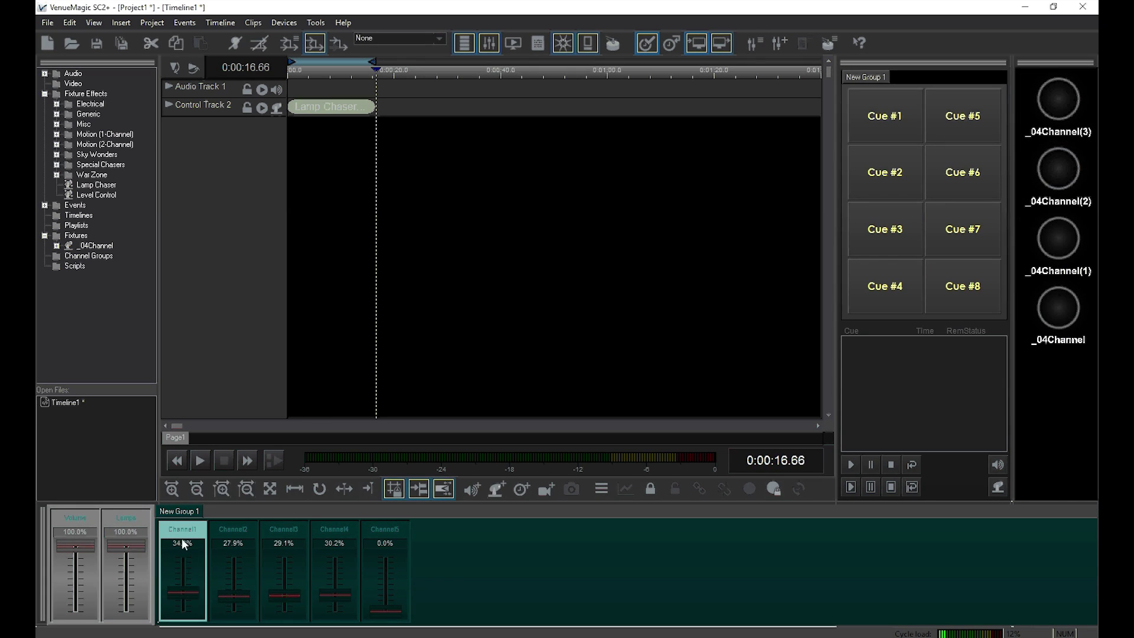
Step: Enable override routing, play past the warning, and pull Channel1 to zero
{"action": "left_click", "coordinate": [339, 44]}
{"action": "left_click", "coordinate": [201, 462]}
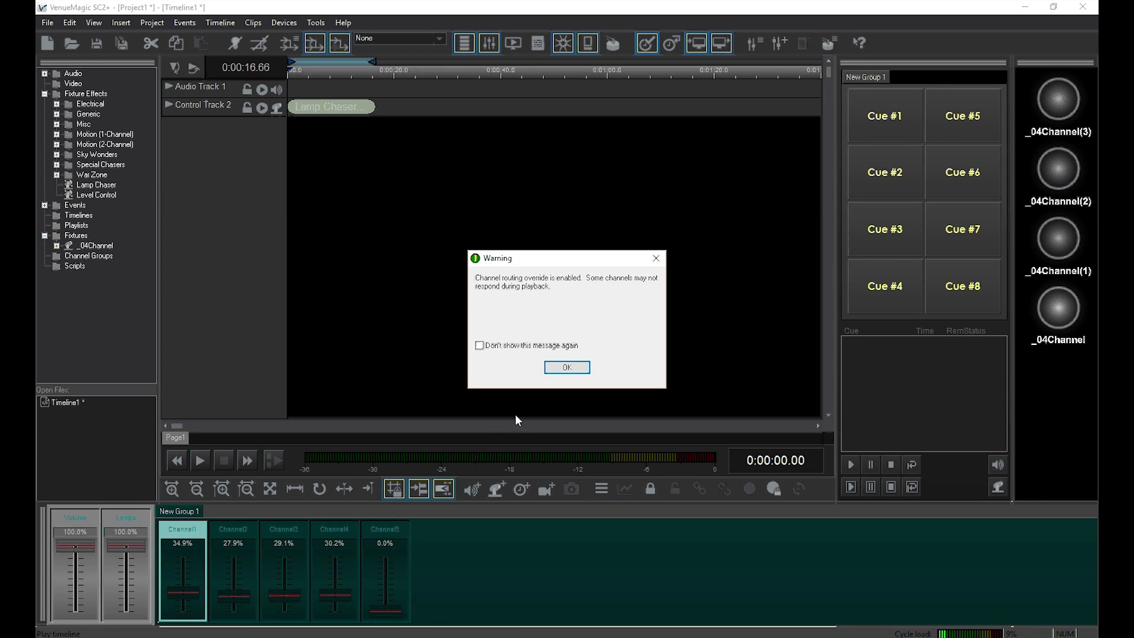
{"action": "left_click", "coordinate": [576, 370]}
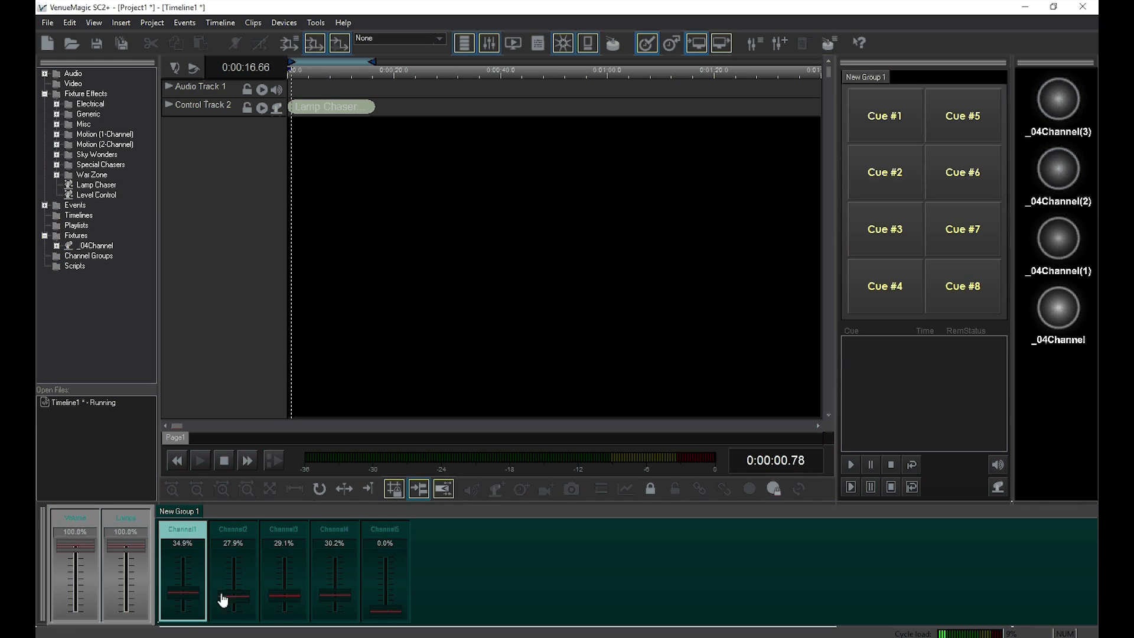
{"action": "left_click_drag", "start_coordinate": [190, 600], "coordinate": [220, 613]}
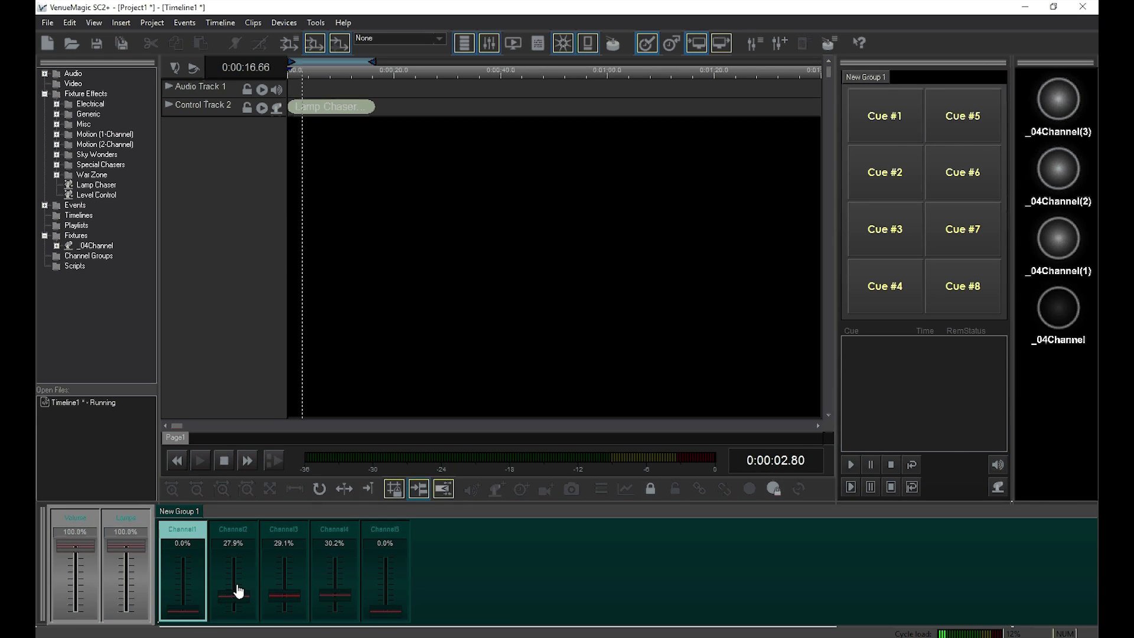
{"action": "left_click", "coordinate": [233, 595]}
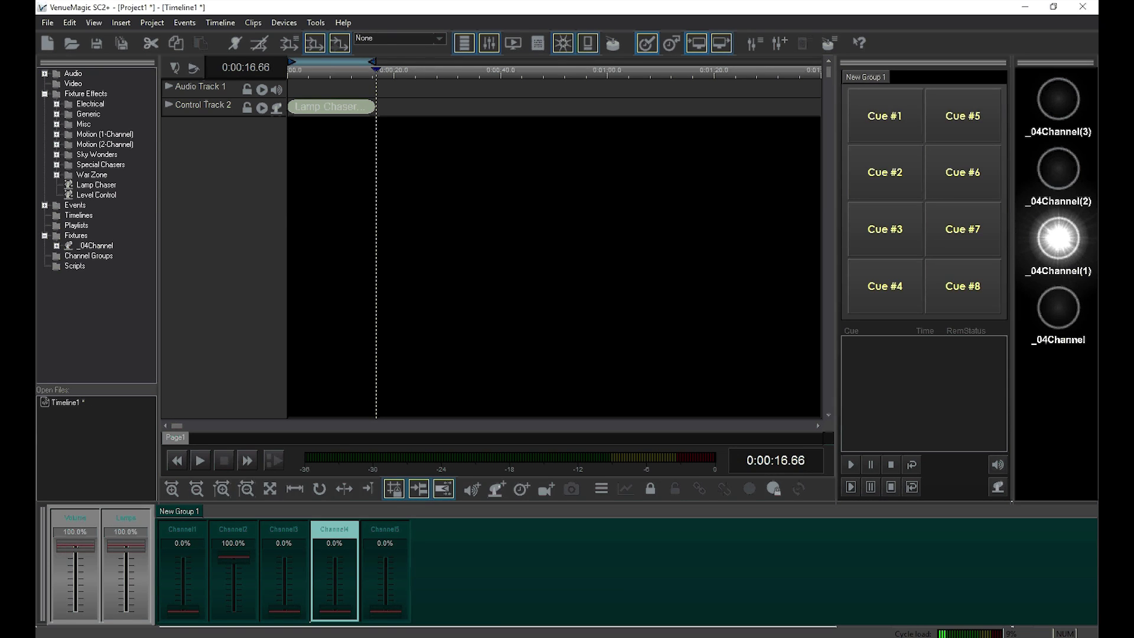
Step: Open the _04Channel fixture settings and inspect Level1 and Level2 merge modes, leaving HTP
{"action": "double_click", "coordinate": [107, 248]}
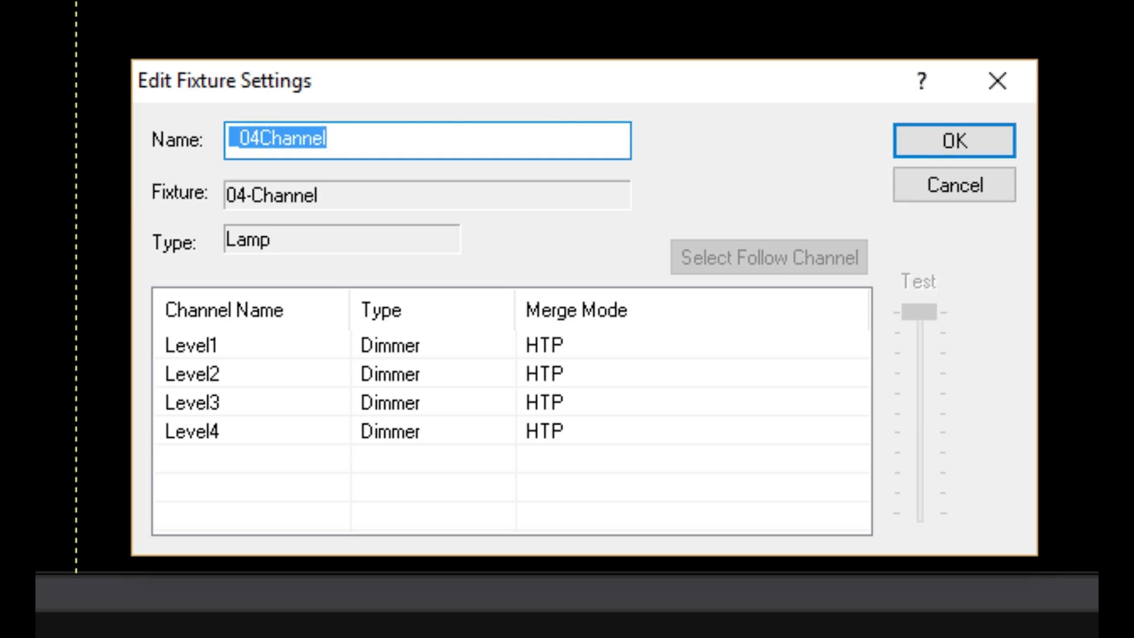
{"action": "left_click", "coordinate": [541, 348]}
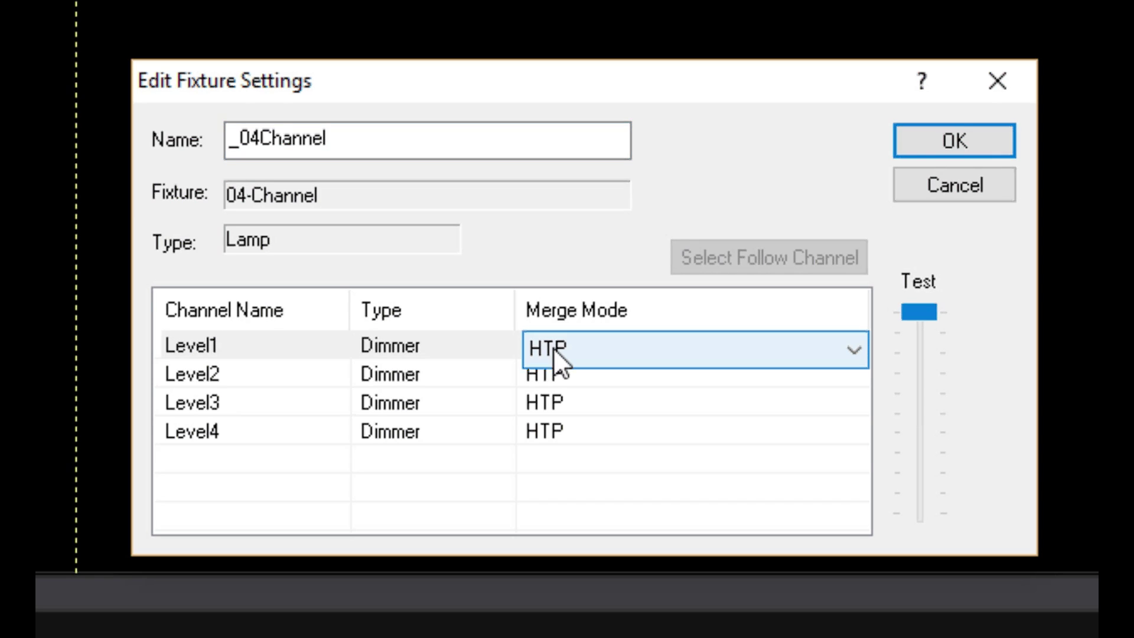
{"action": "left_click", "coordinate": [553, 347]}
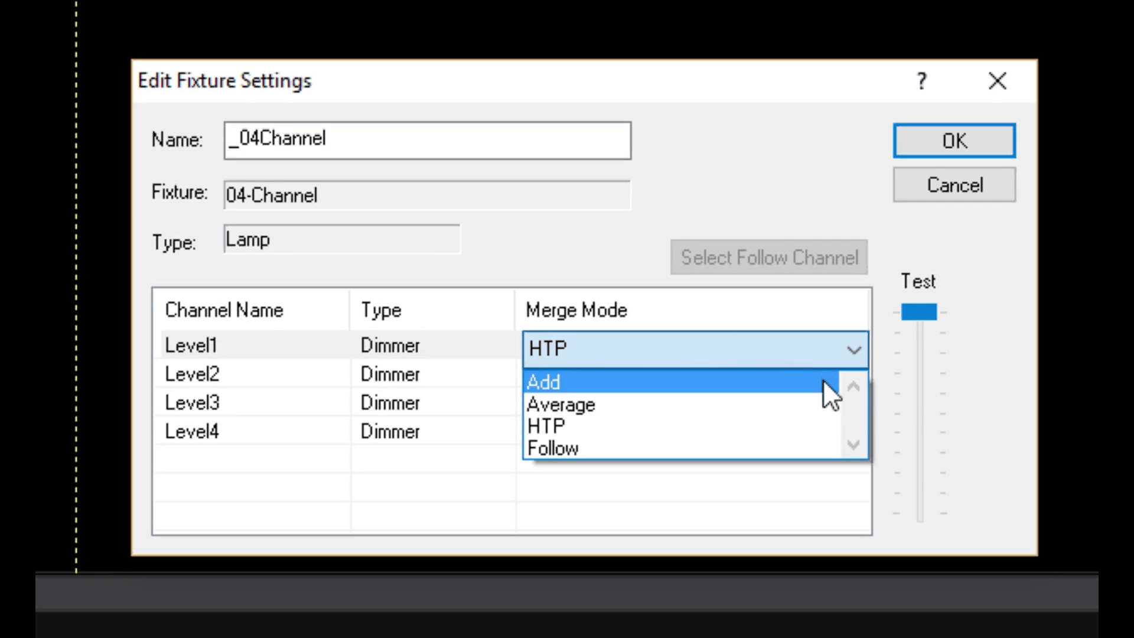
{"action": "left_click", "coordinate": [839, 341]}
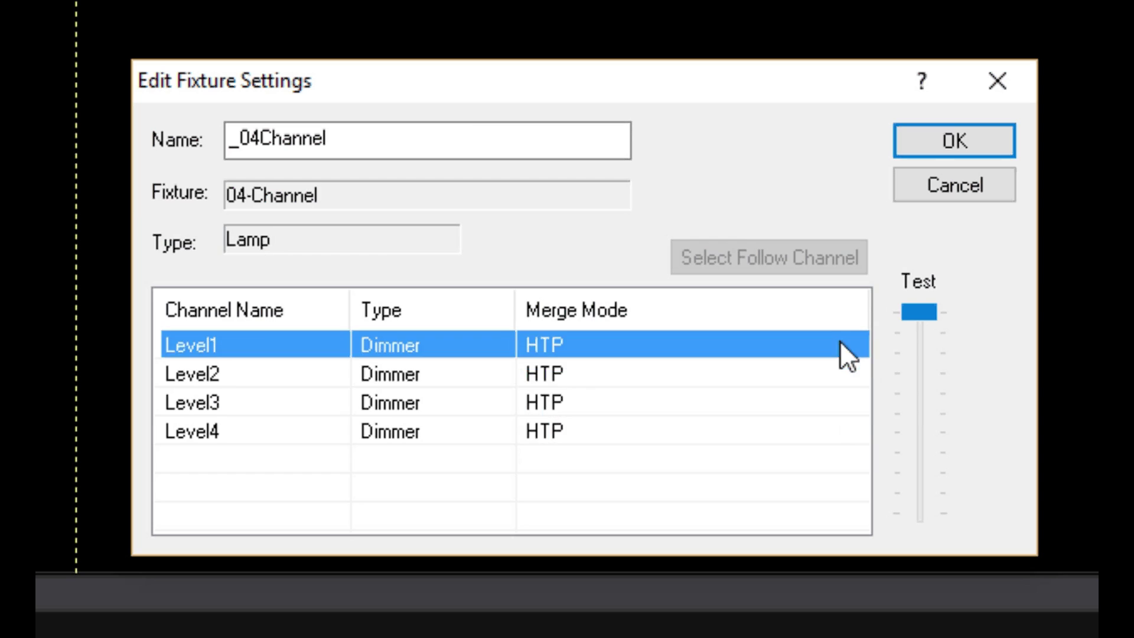
{"action": "left_click", "coordinate": [843, 375]}
{"action": "left_click", "coordinate": [838, 381]}
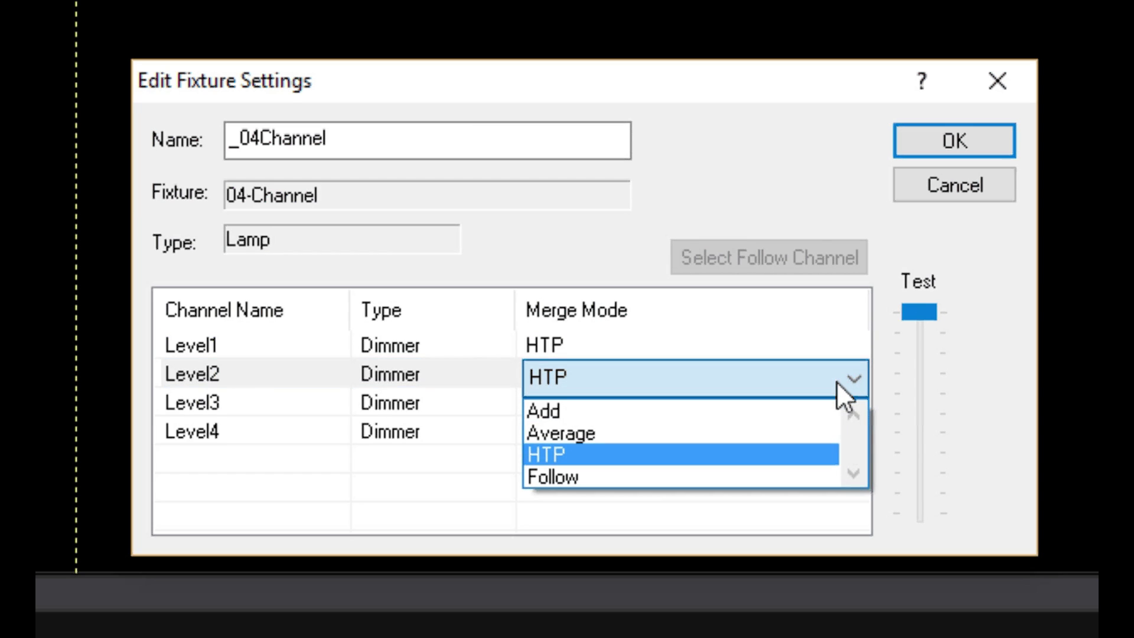